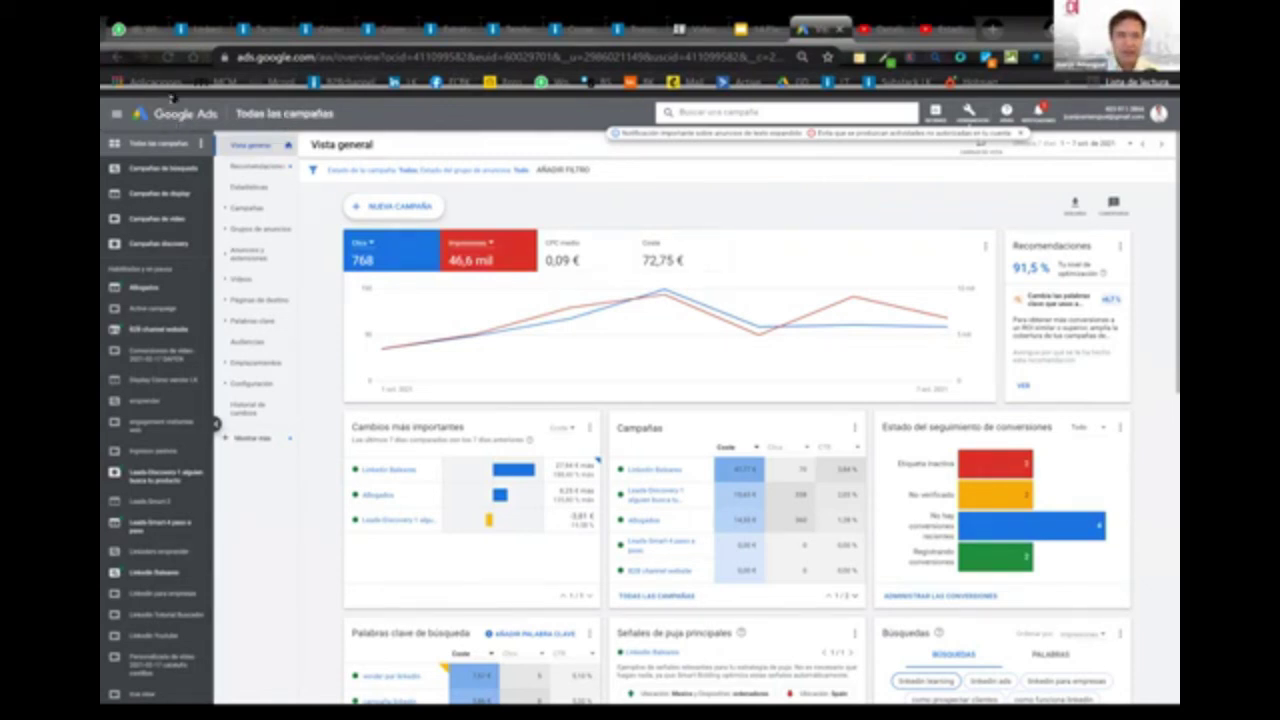
Close the YouTube Studio tabs and return to the Campañas list in Google Ads
{"action": "left_click", "coordinate": [168, 58]}
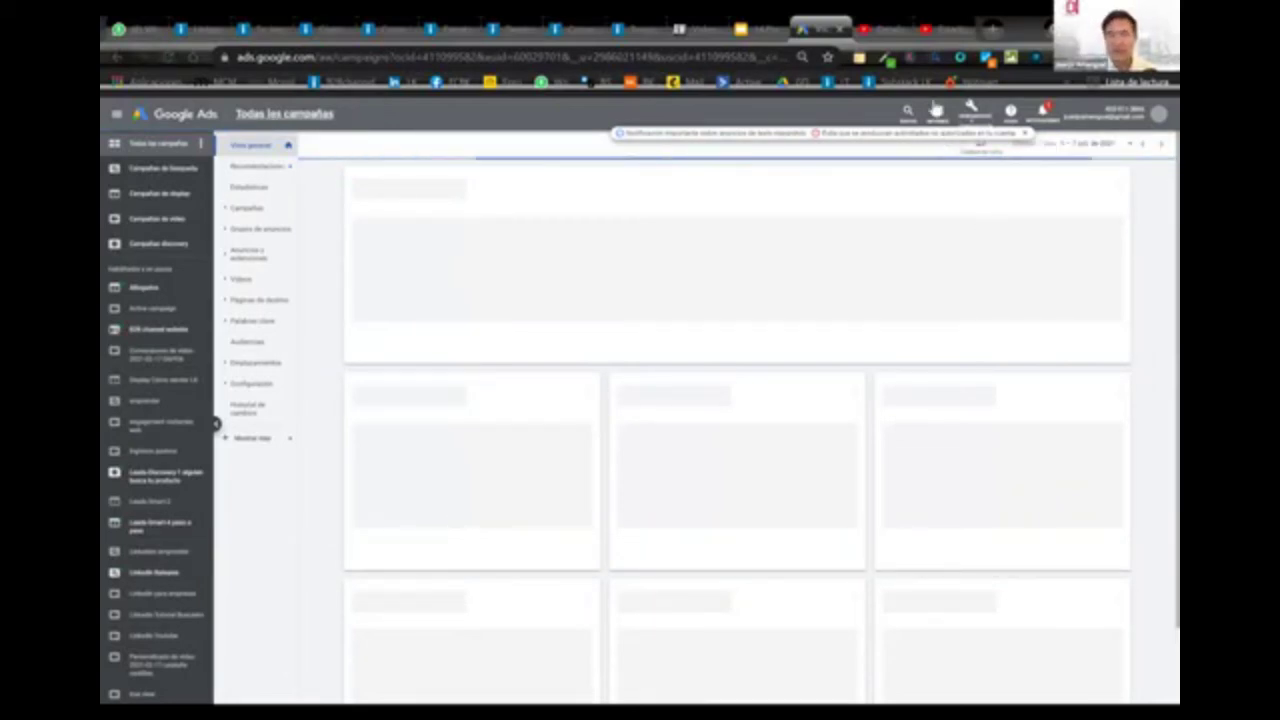
{"action": "left_click", "coordinate": [958, 33]}
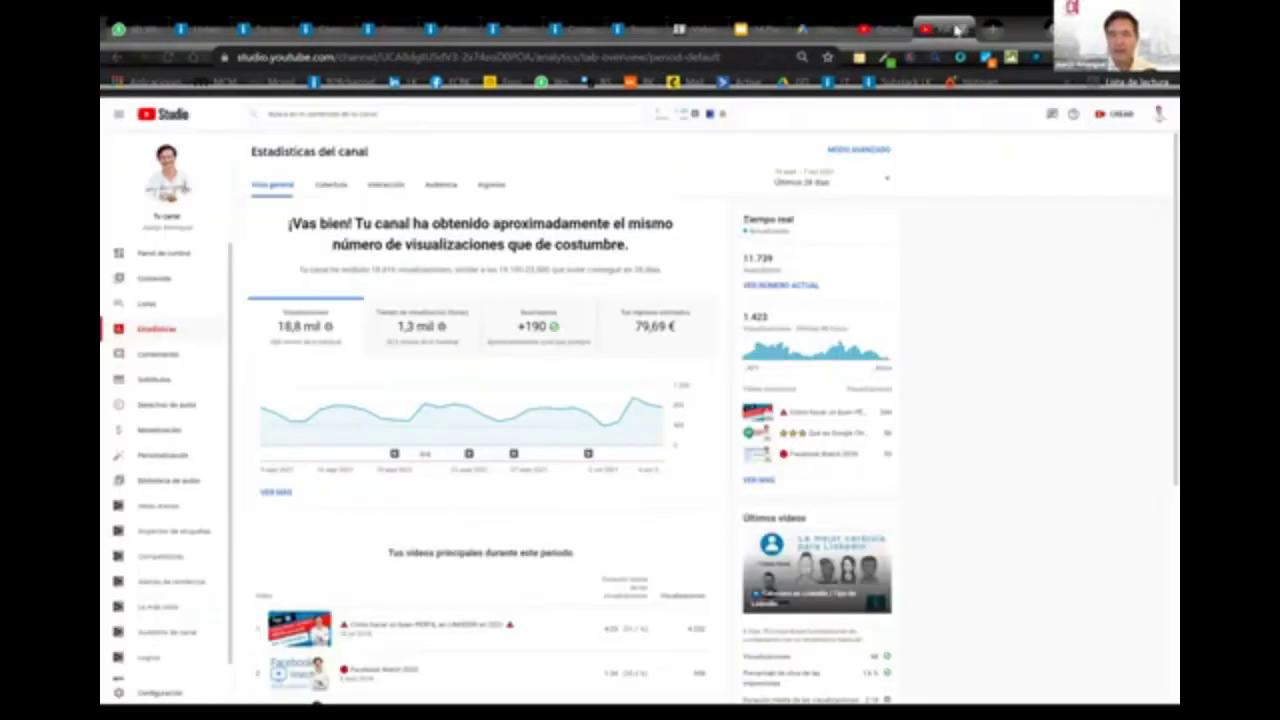
{"action": "left_click", "coordinate": [958, 31]}
{"action": "left_click", "coordinate": [958, 33]}
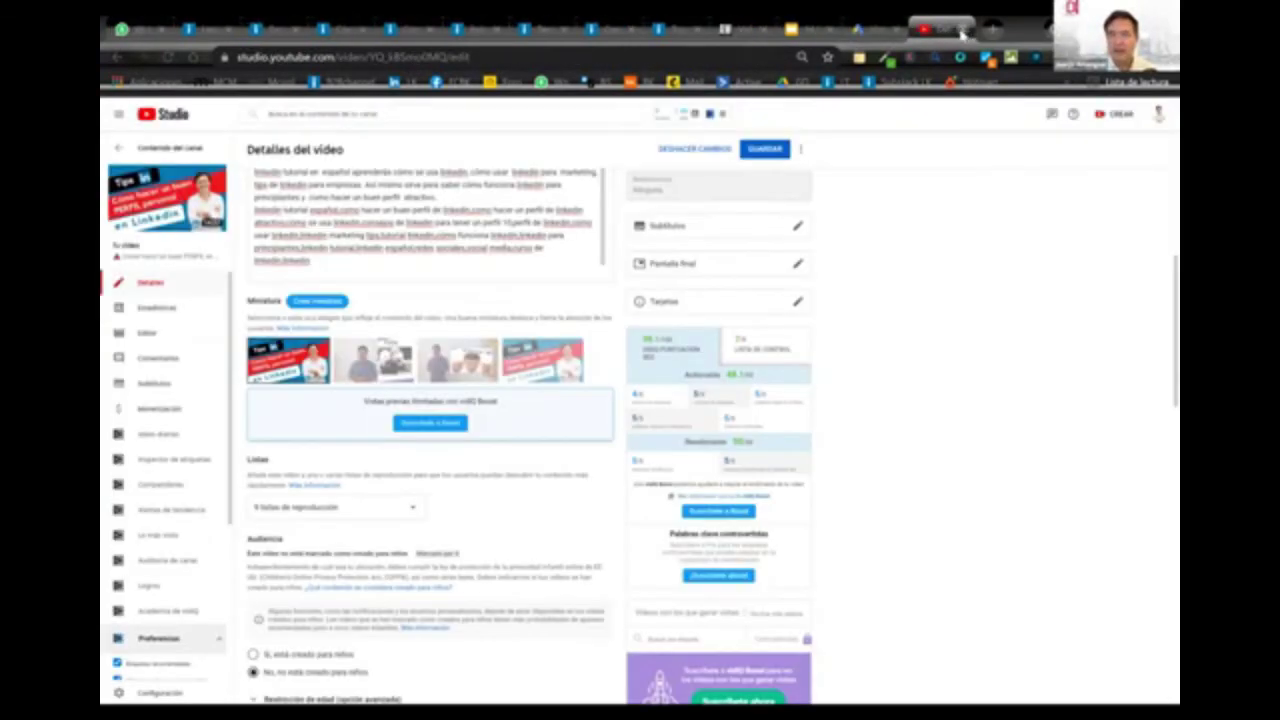
{"action": "left_click", "coordinate": [958, 33]}
{"action": "left_click", "coordinate": [906, 32]}
{"action": "left_click", "coordinate": [891, 30]}
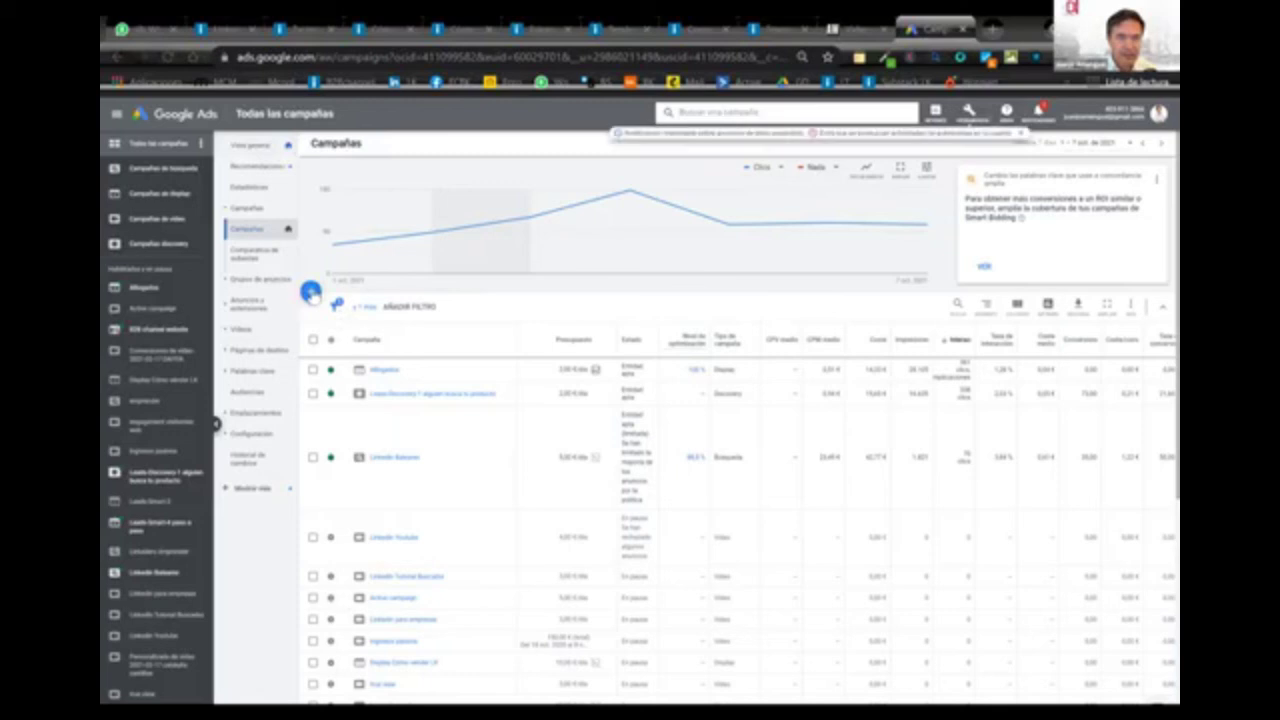
Create a new video campaign without a specific objective, using the Campaña de vídeo personalizada subtype
{"action": "left_click", "coordinate": [312, 293]}
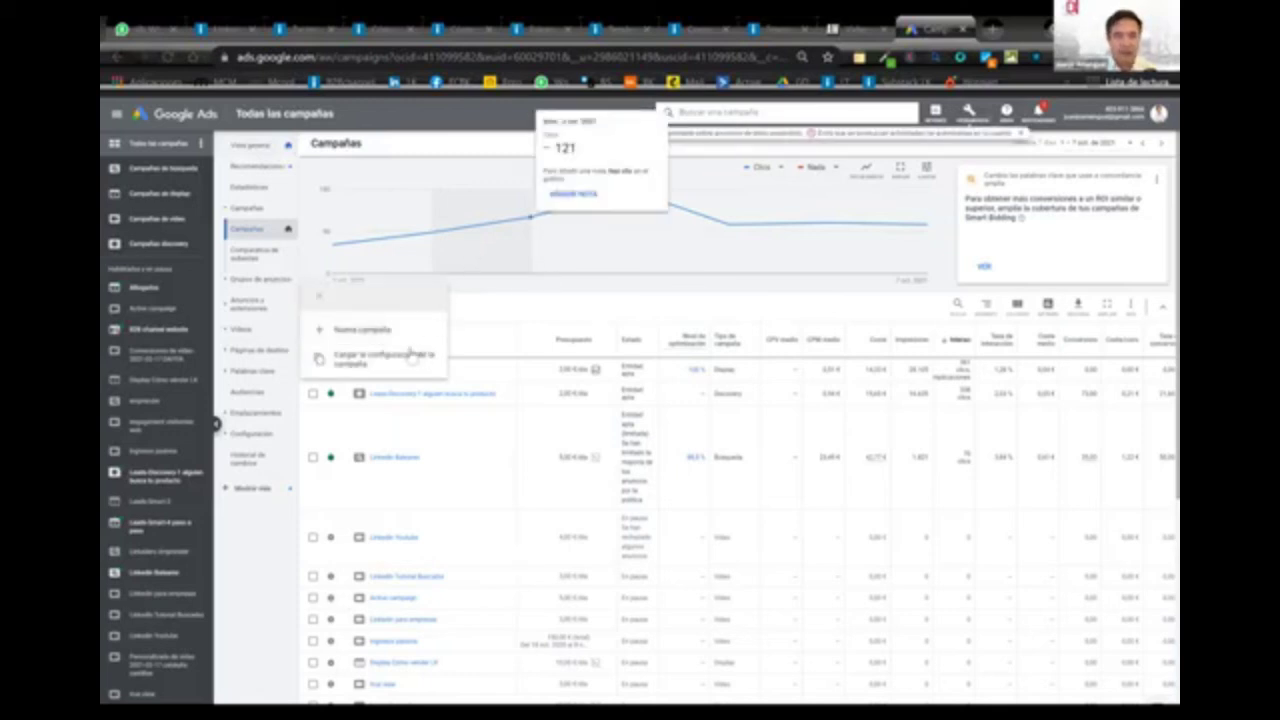
{"action": "left_click", "coordinate": [383, 336]}
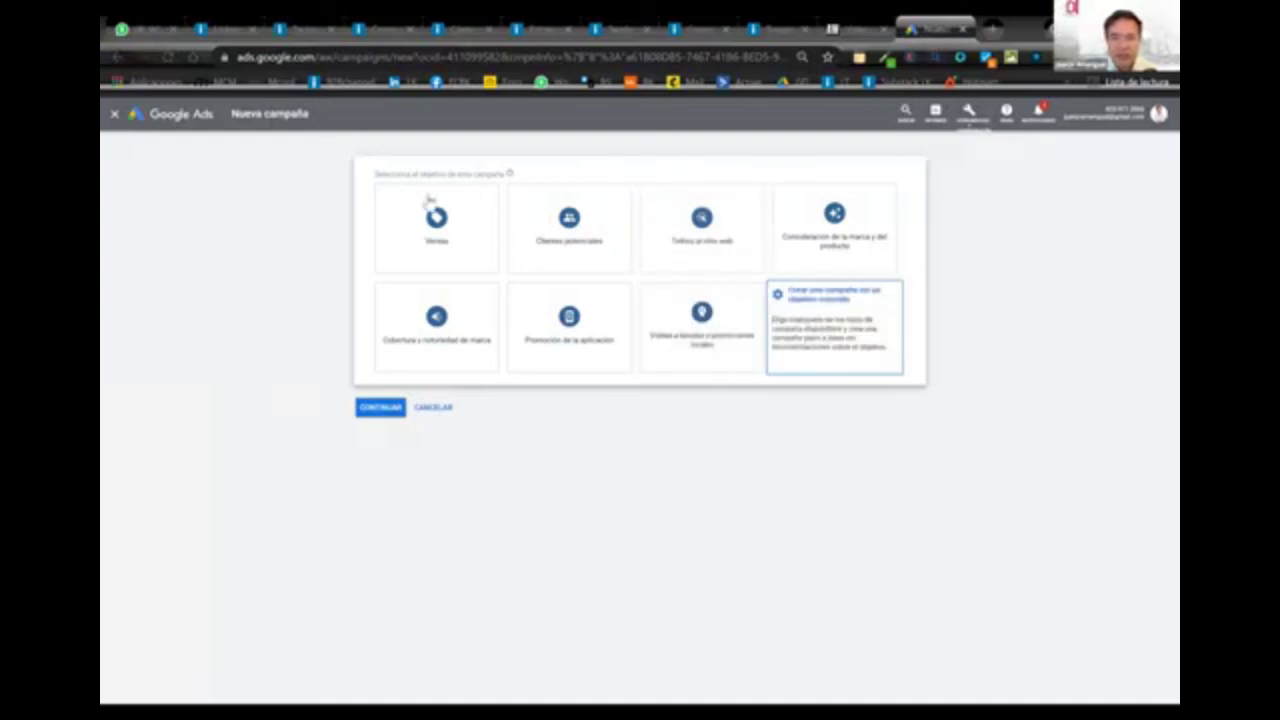
{"action": "left_click", "coordinate": [829, 326]}
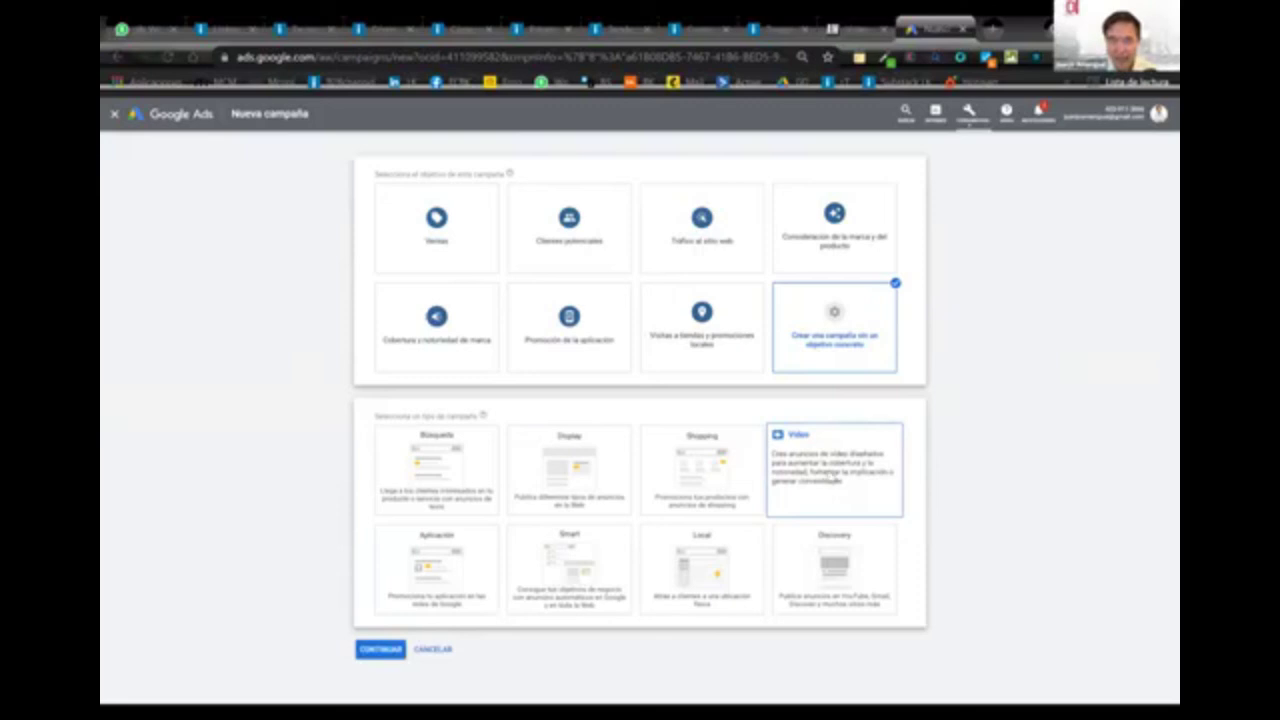
{"action": "left_click", "coordinate": [833, 480]}
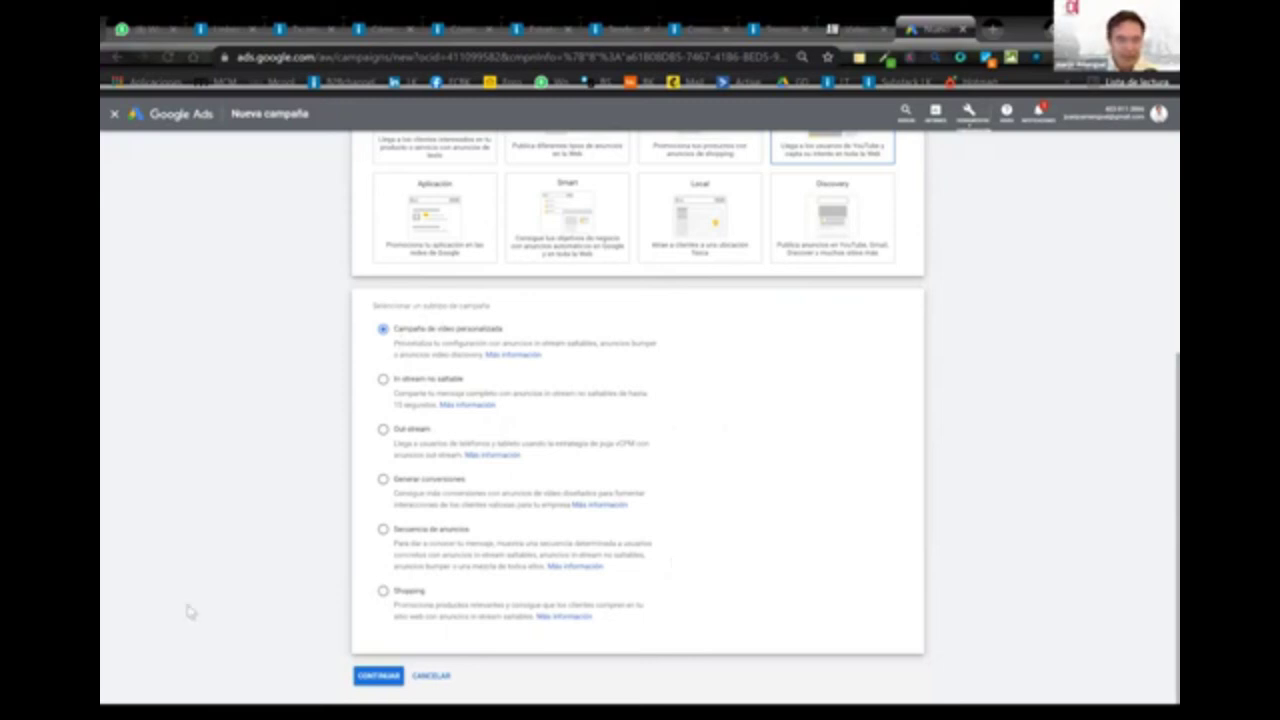
{"action": "left_click", "coordinate": [366, 679]}
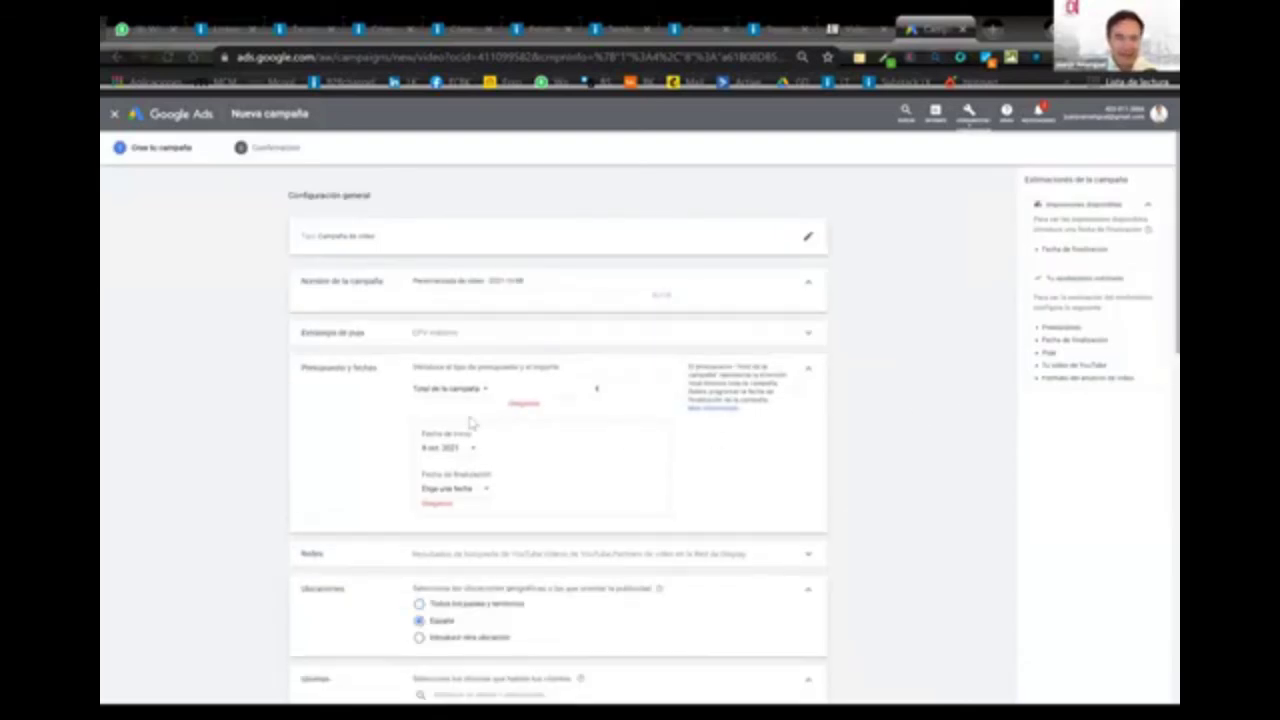
Expand the bid strategy settings and set the campaign budget to 10,00 € with the Diario type
{"action": "left_click", "coordinate": [809, 338]}
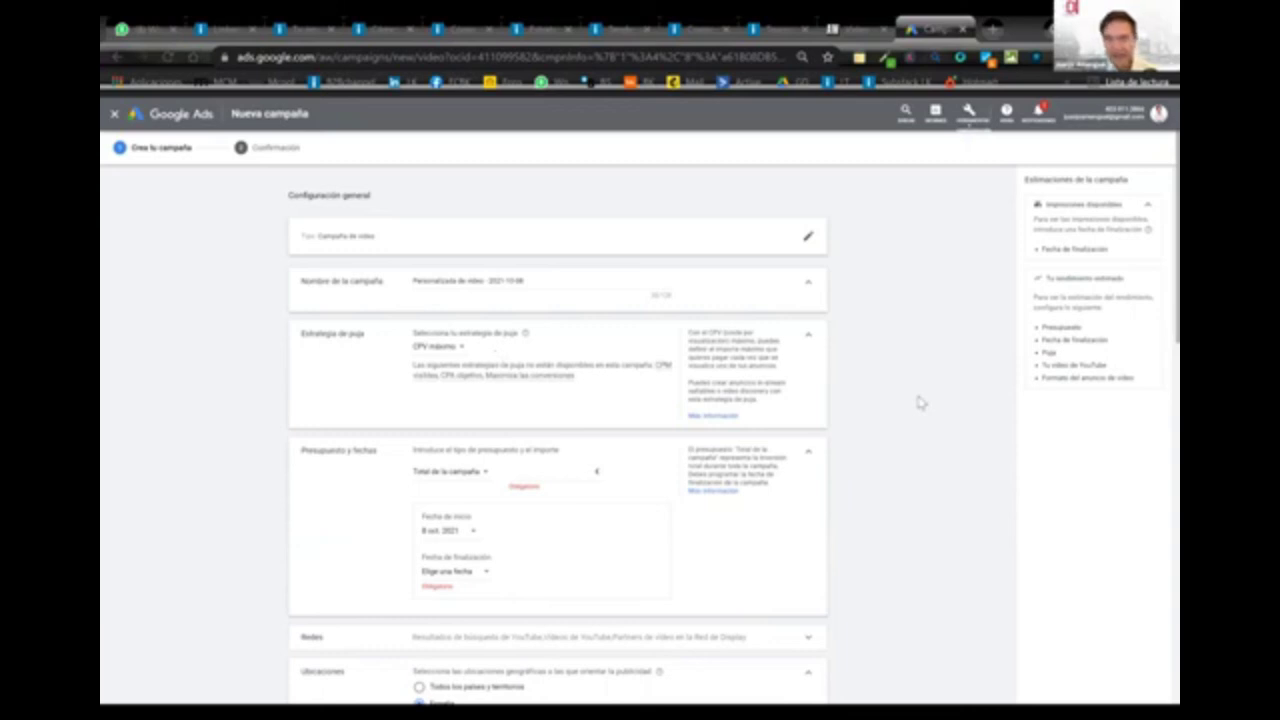
{"action": "scroll", "coordinate": [922, 408], "scroll_direction": "down", "scroll_amount": 2}
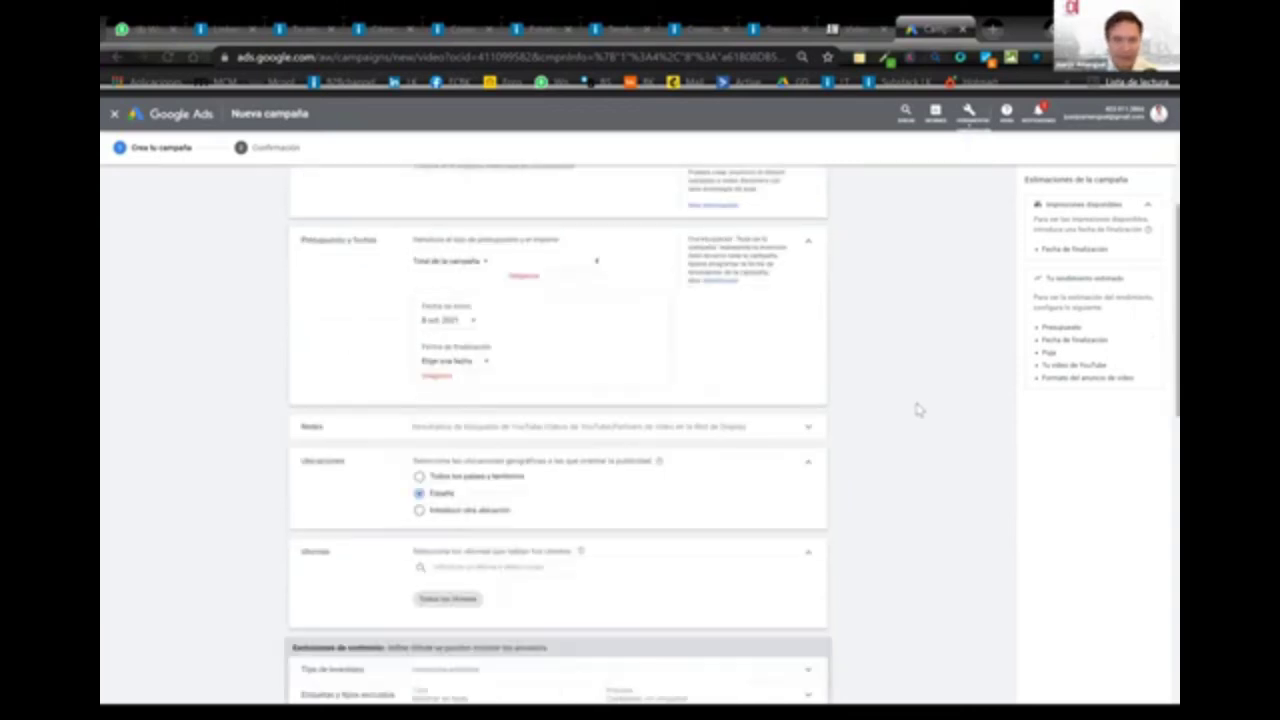
{"action": "left_click", "coordinate": [570, 259]}
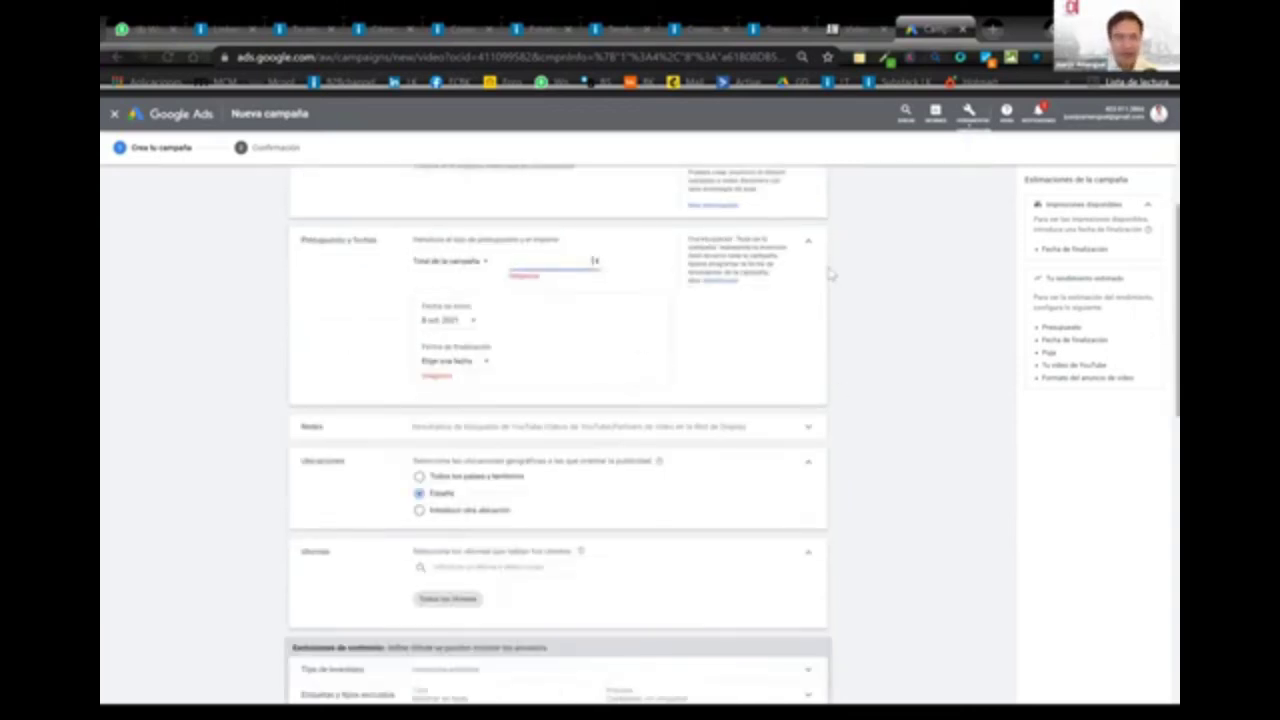
{"action": "type", "text": "500"}
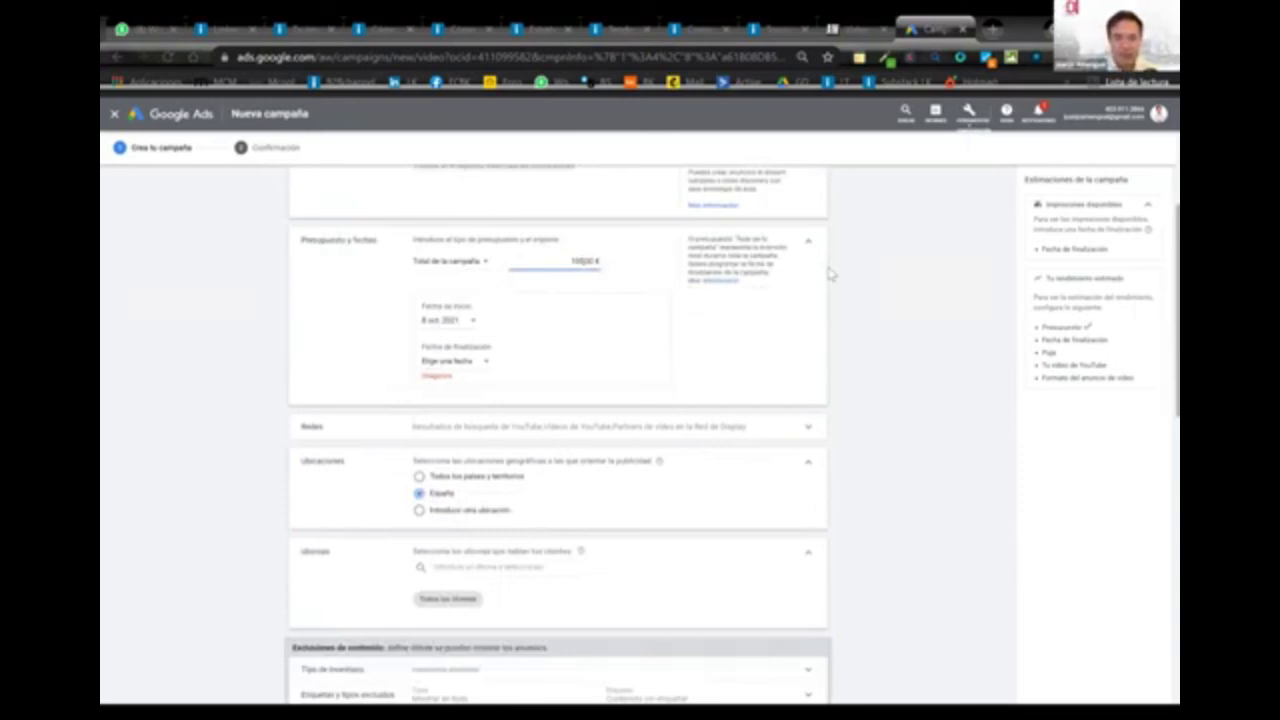
{"action": "left_click", "coordinate": [484, 261]}
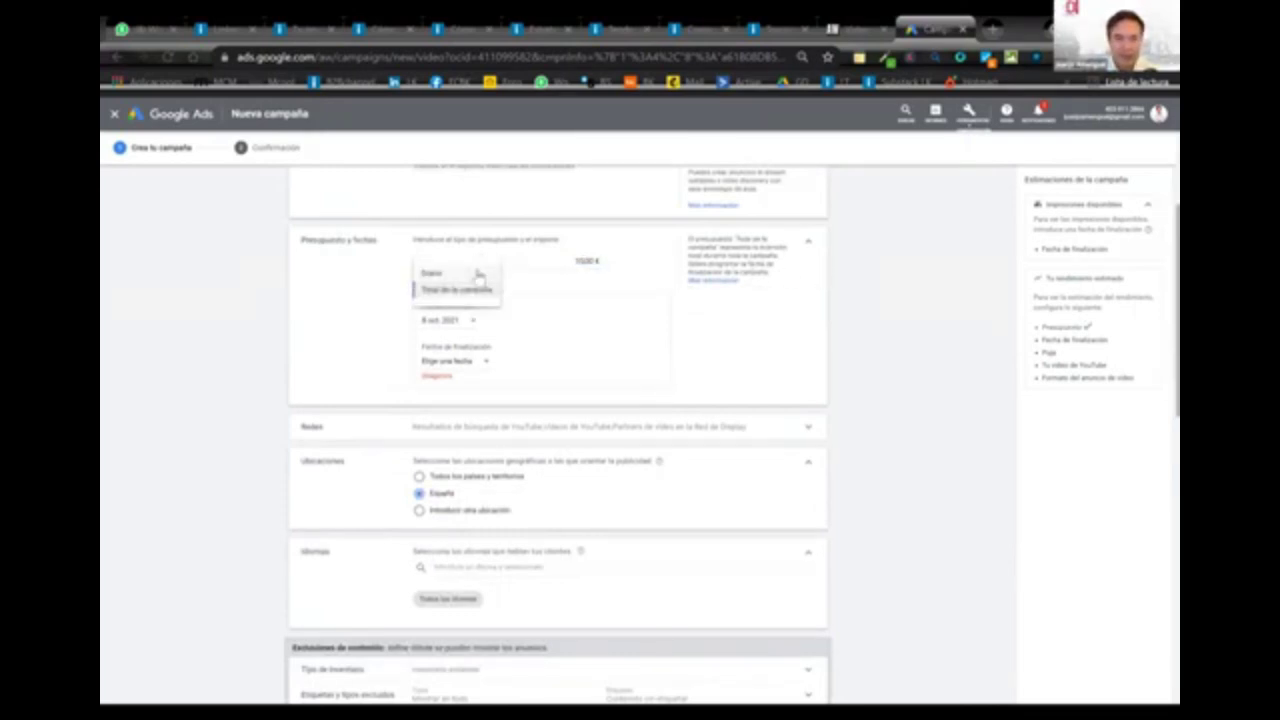
{"action": "left_click", "coordinate": [480, 273]}
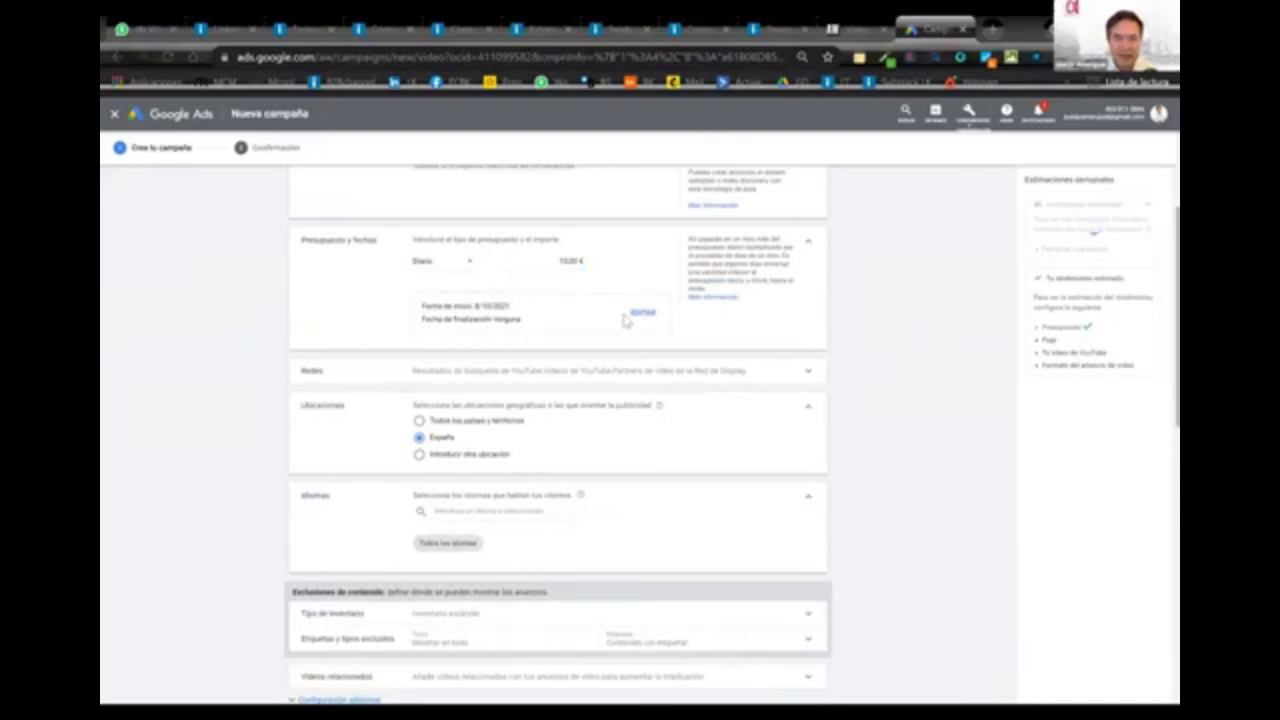
Expand the network settings and switch the location targeting to Introducir otra ubicación
{"action": "left_click", "coordinate": [806, 371]}
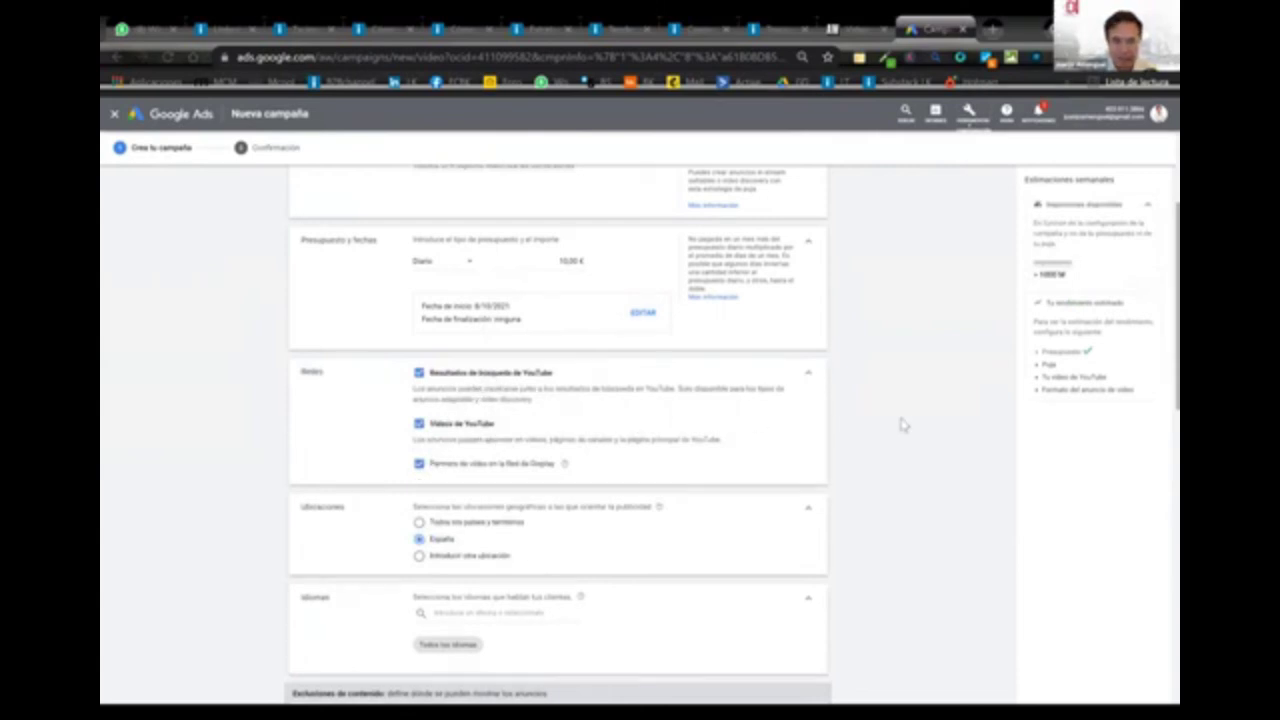
{"action": "scroll", "coordinate": [905, 425], "scroll_direction": "down", "scroll_amount": 3}
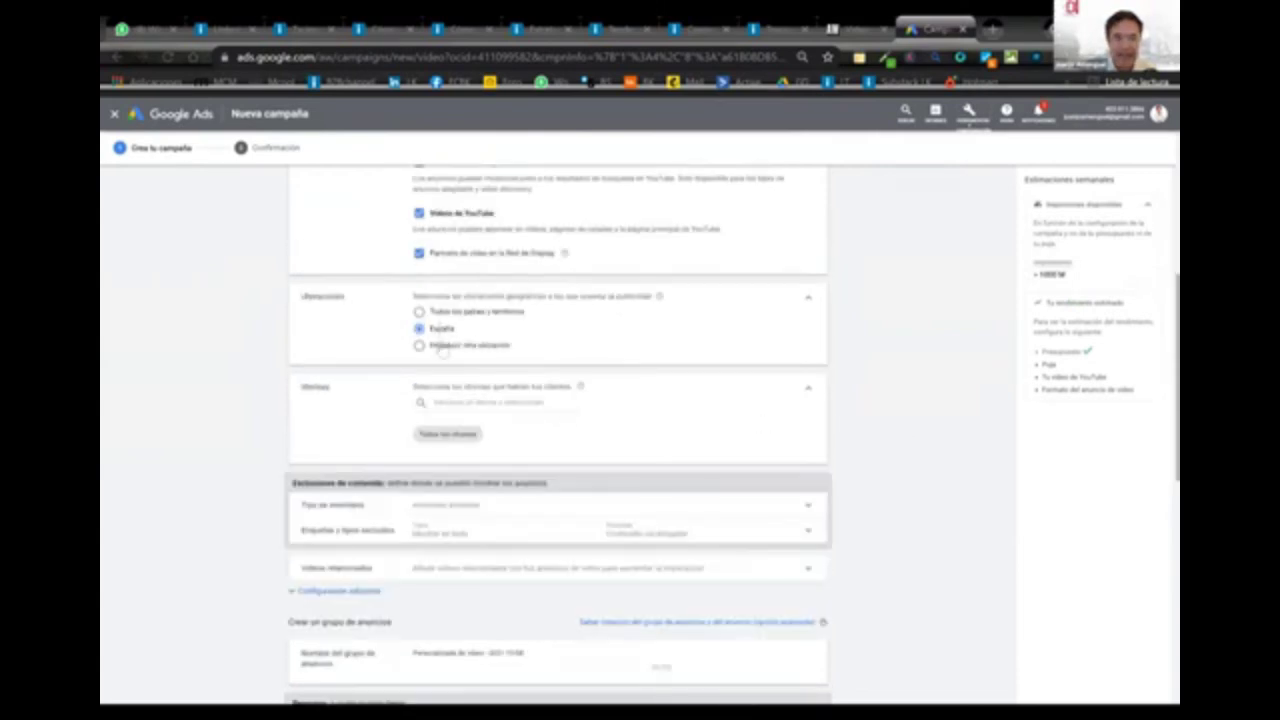
{"action": "left_click", "coordinate": [419, 345]}
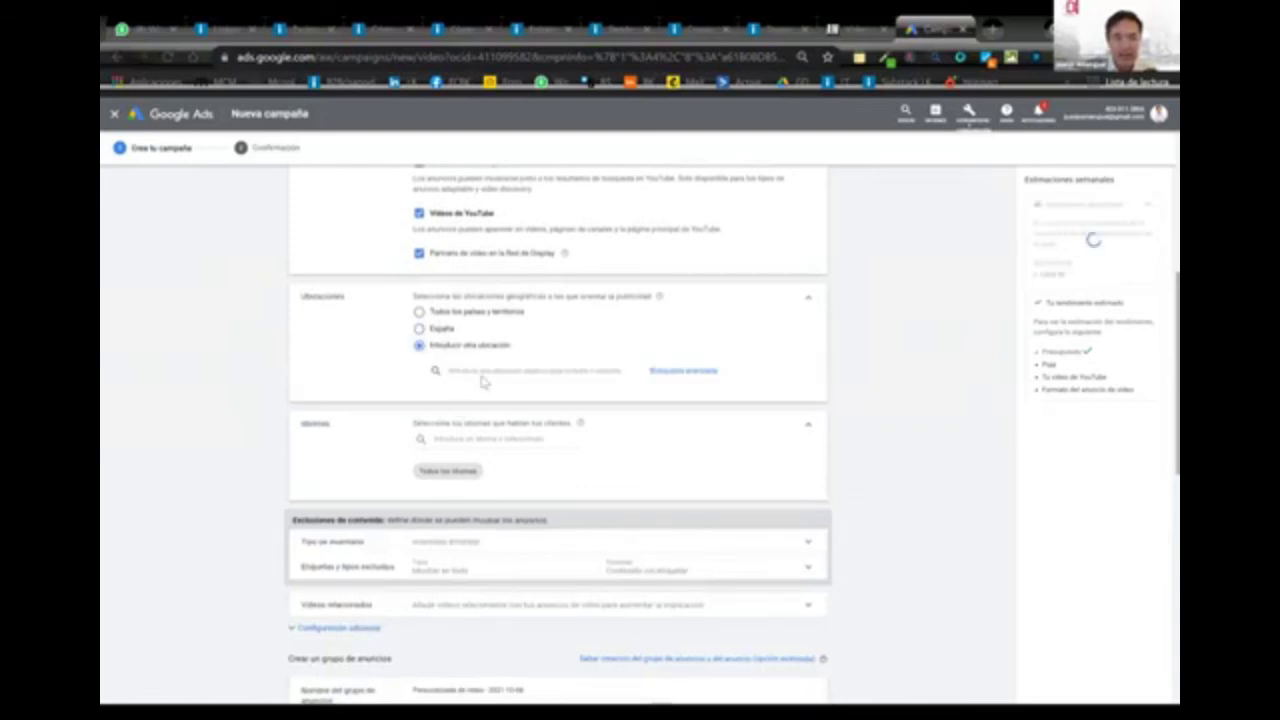
{"action": "left_click", "coordinate": [485, 371]}
{"action": "type", "text": "Lima"}
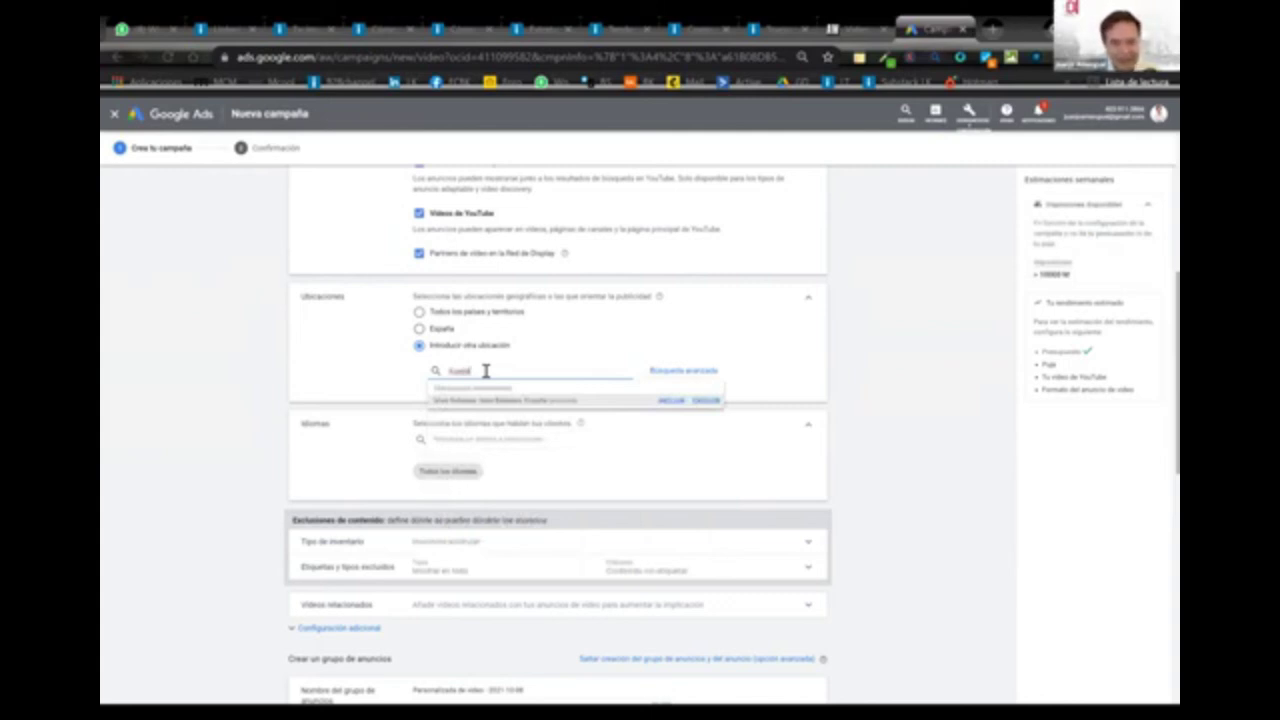
{"action": "key", "text": "BackSpace"}
{"action": "key", "text": "BackSpace"}
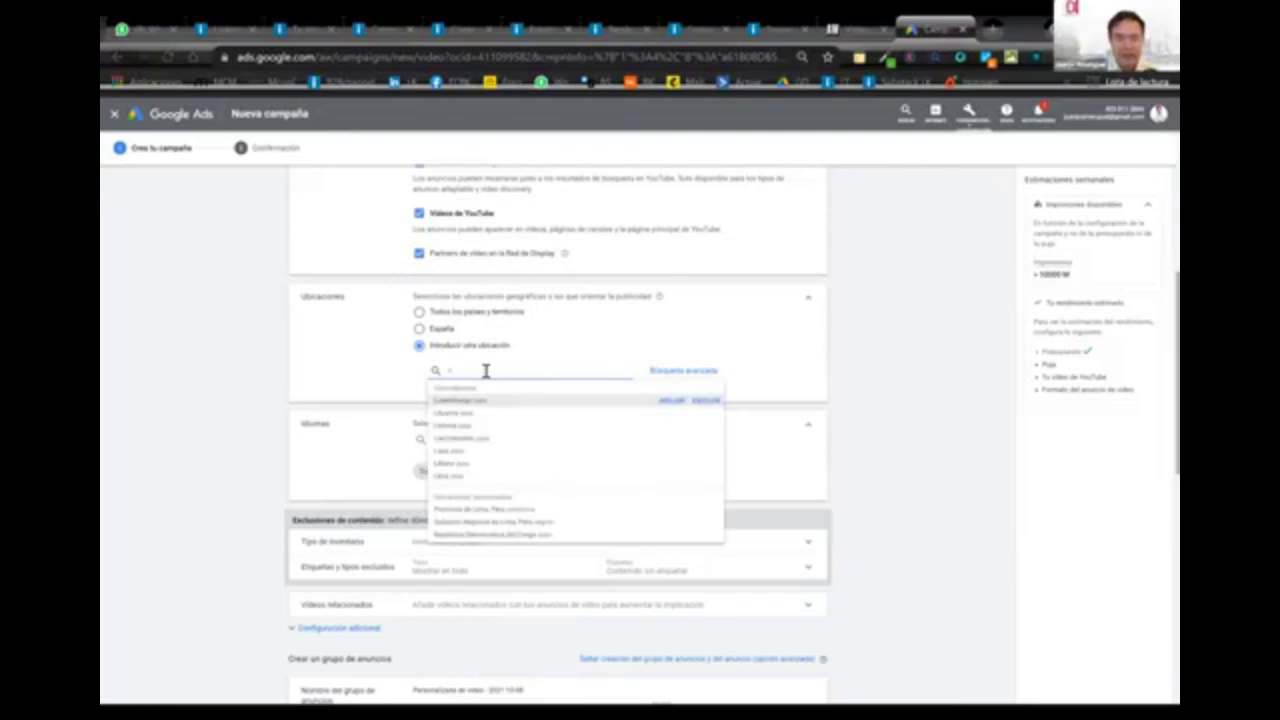
{"action": "key", "text": "BackSpace"}
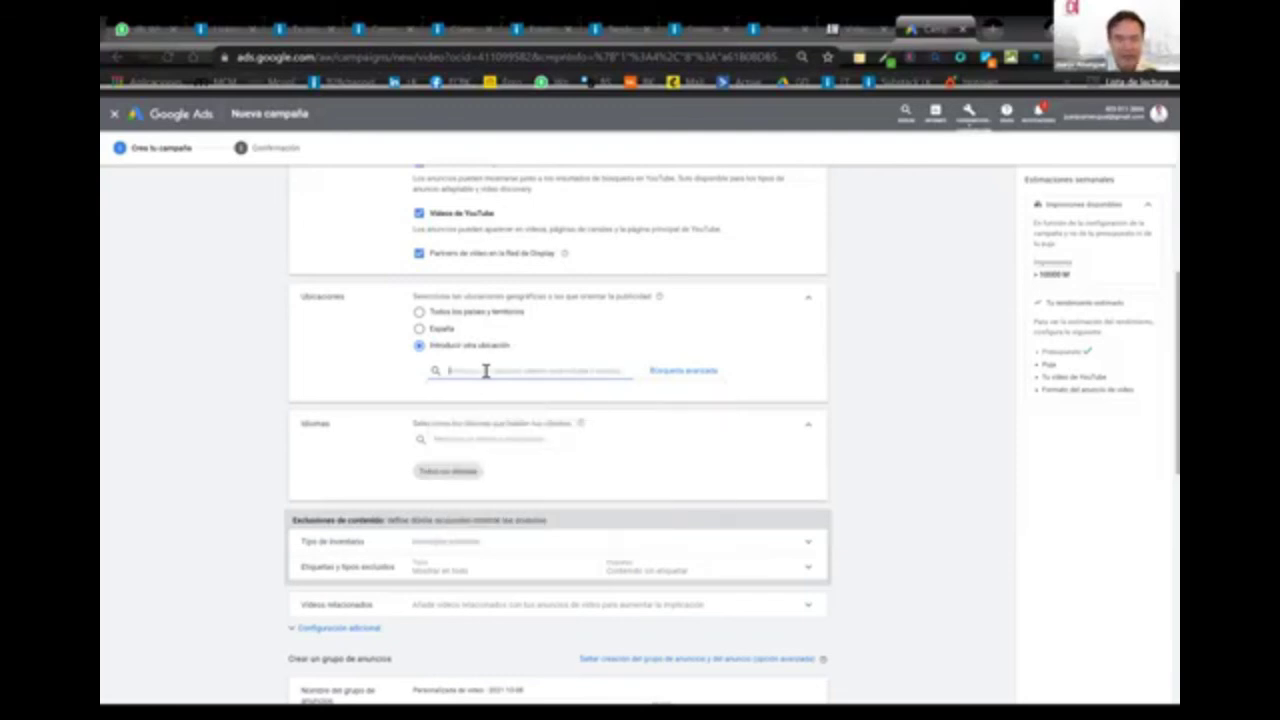
Use the advanced location search to target a 20-mile radius around the chosen street address in Palma
{"action": "left_click", "coordinate": [698, 370]}
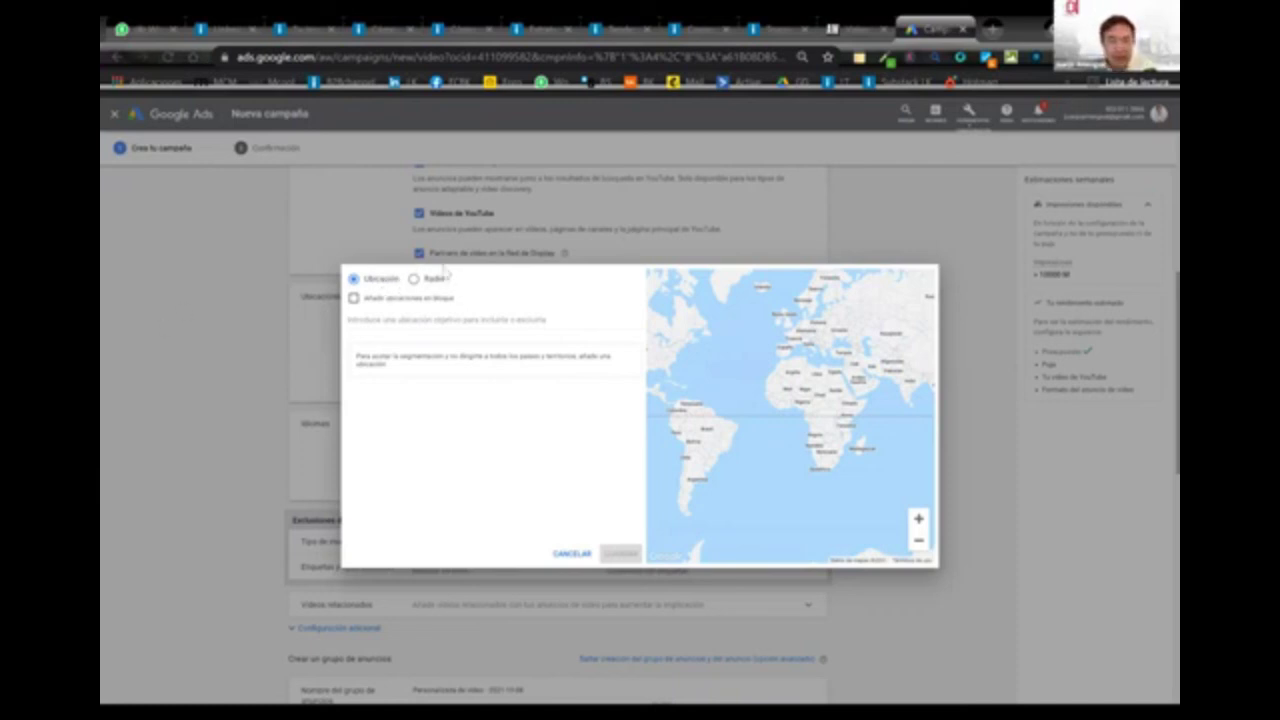
{"action": "left_click", "coordinate": [422, 282]}
{"action": "left_click", "coordinate": [444, 320]}
{"action": "type", "text": "ciu d"}
{"action": "type", "text": "alm"}
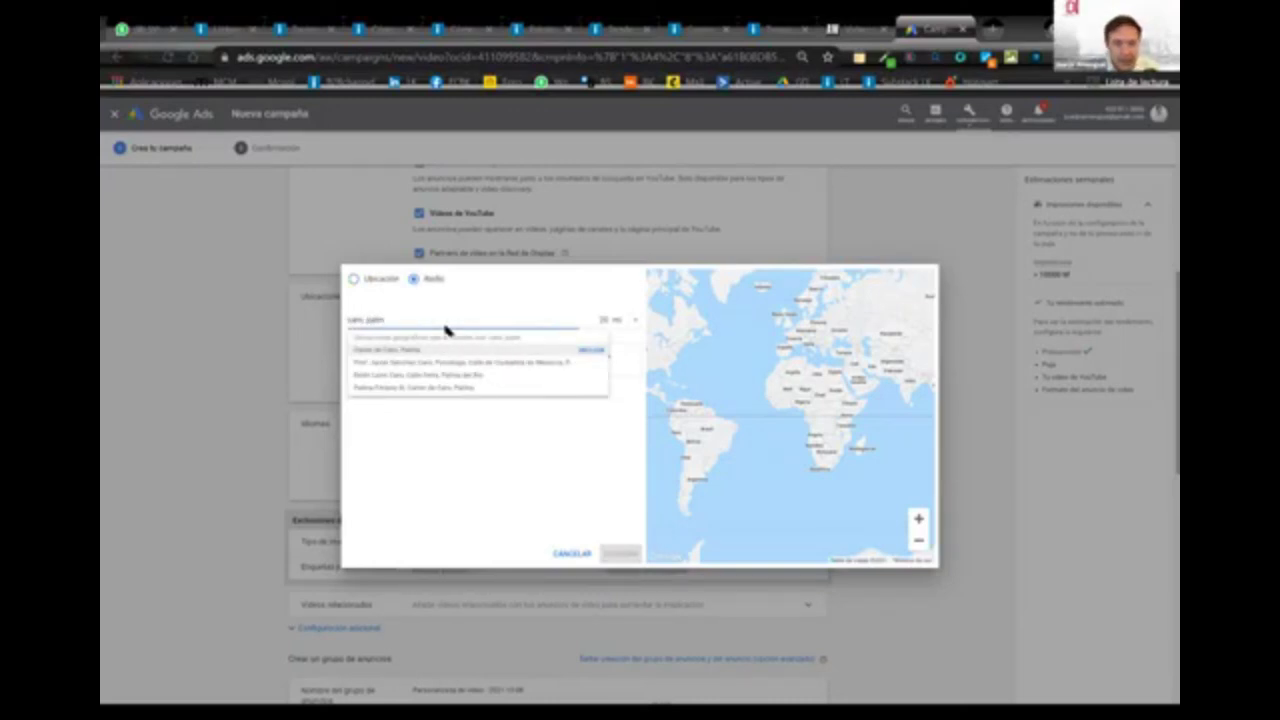
{"action": "left_click", "coordinate": [436, 352]}
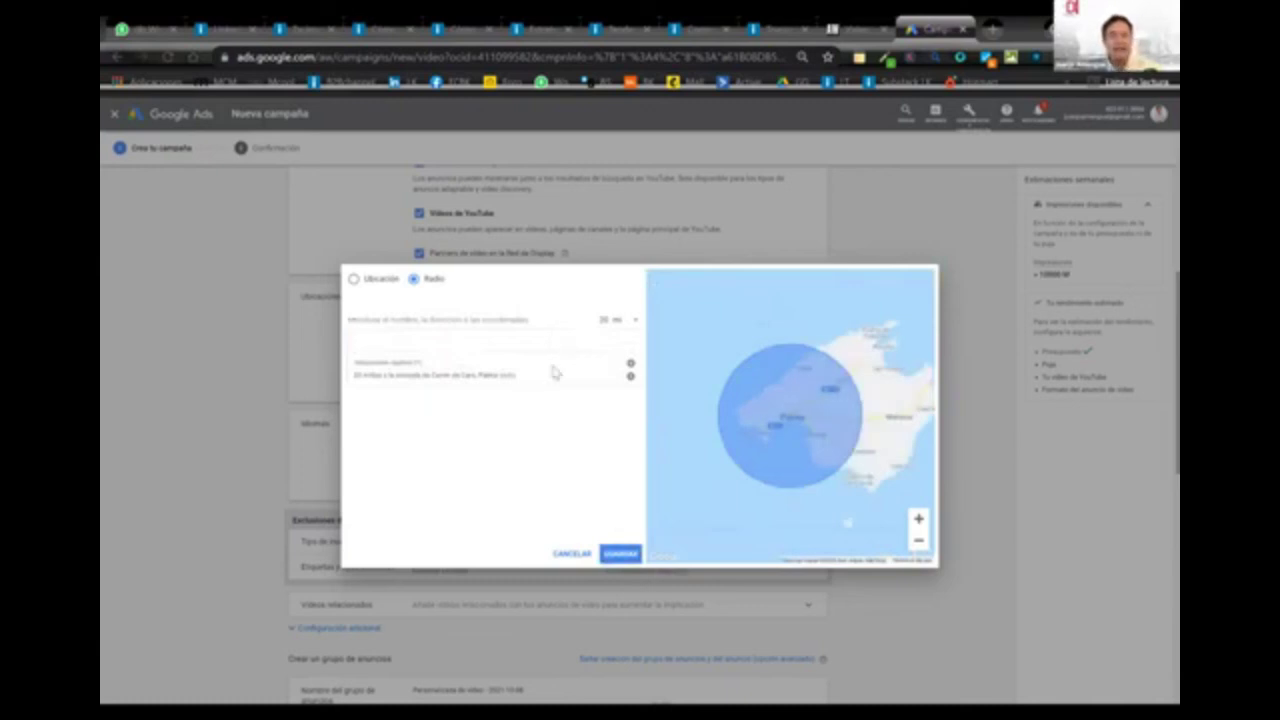
Switch the radius unit to km for location entries and save the location targeting
{"action": "left_click", "coordinate": [631, 331]}
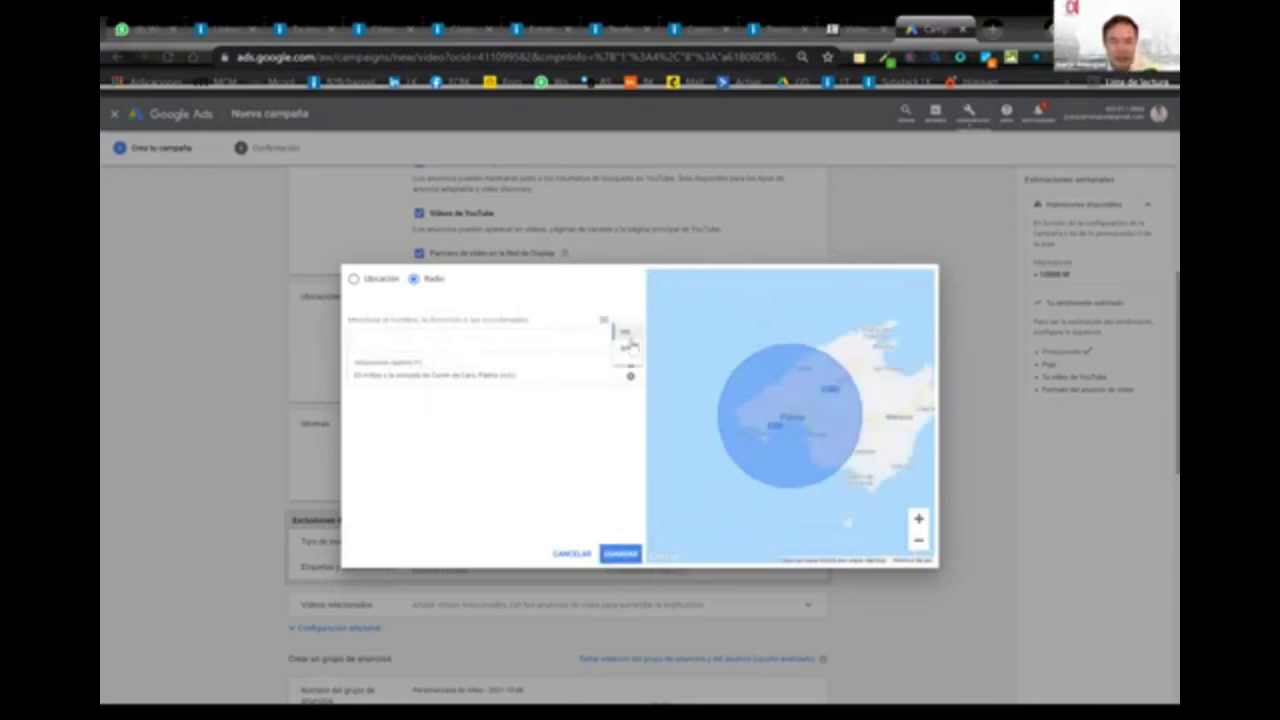
{"action": "left_click", "coordinate": [618, 350]}
{"action": "left_click", "coordinate": [545, 319]}
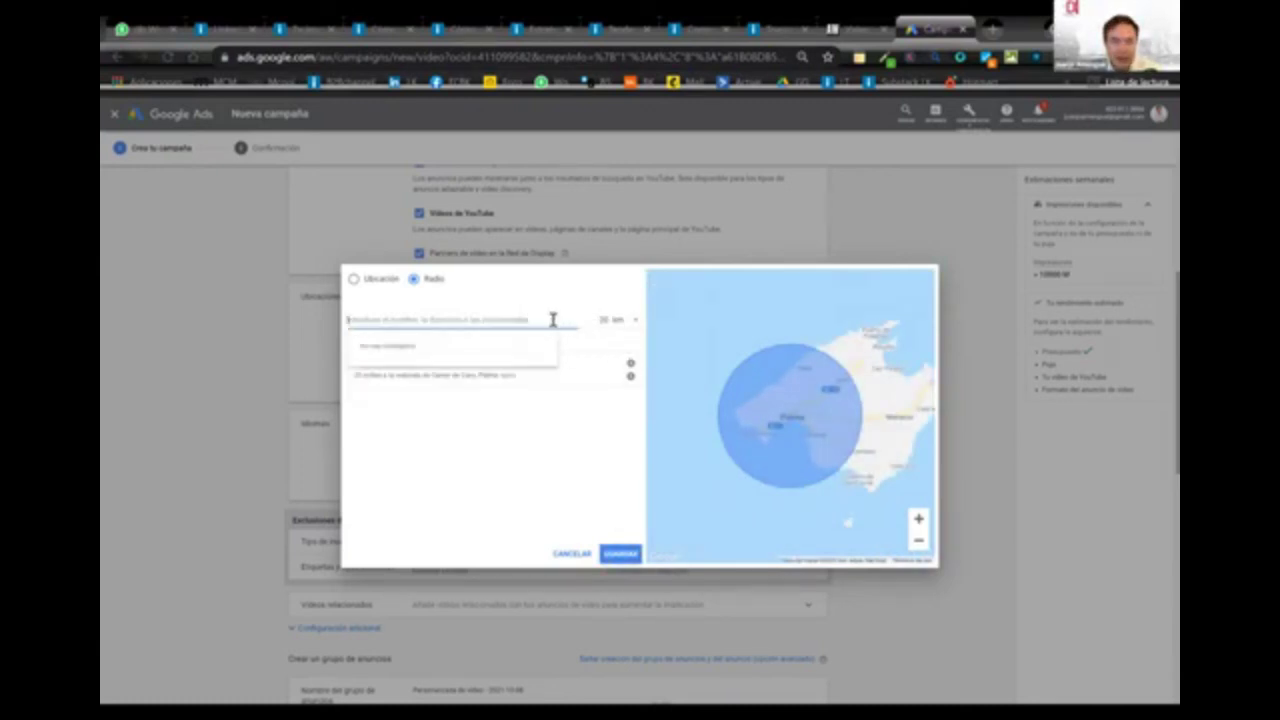
{"action": "left_click", "coordinate": [631, 331]}
{"action": "left_click", "coordinate": [549, 352]}
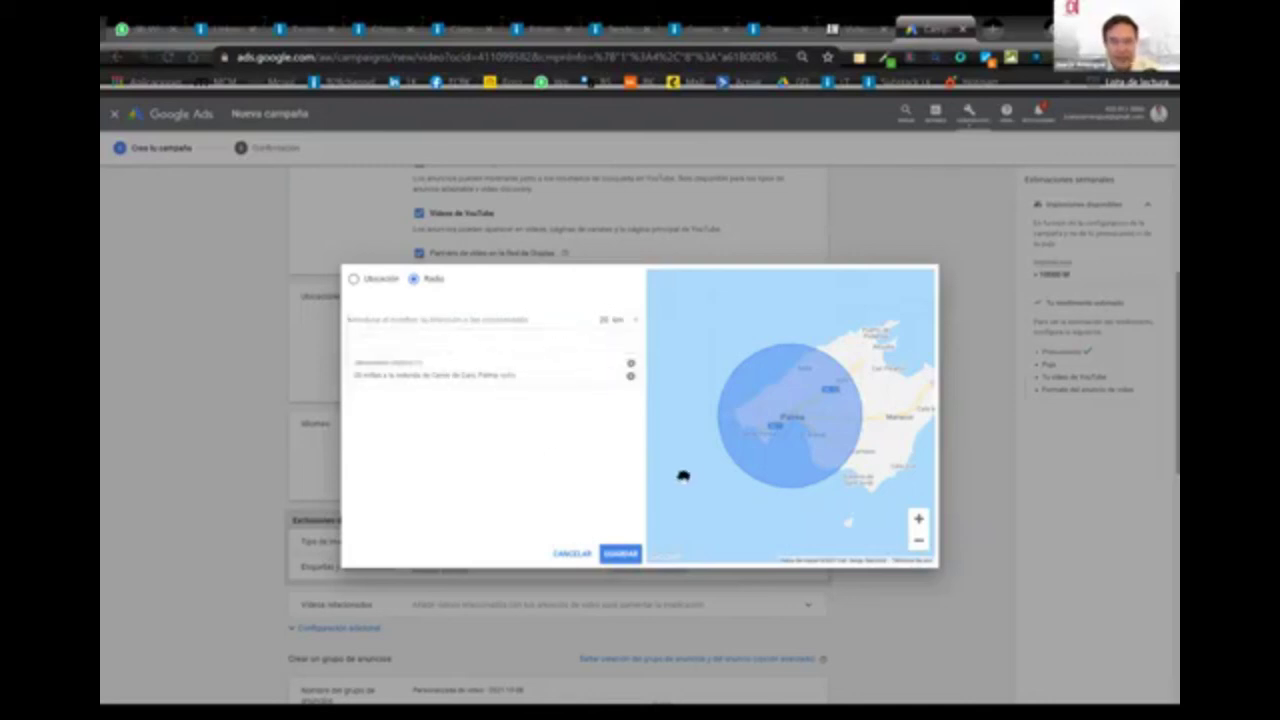
{"action": "left_click", "coordinate": [918, 540]}
{"action": "left_click", "coordinate": [621, 555]}
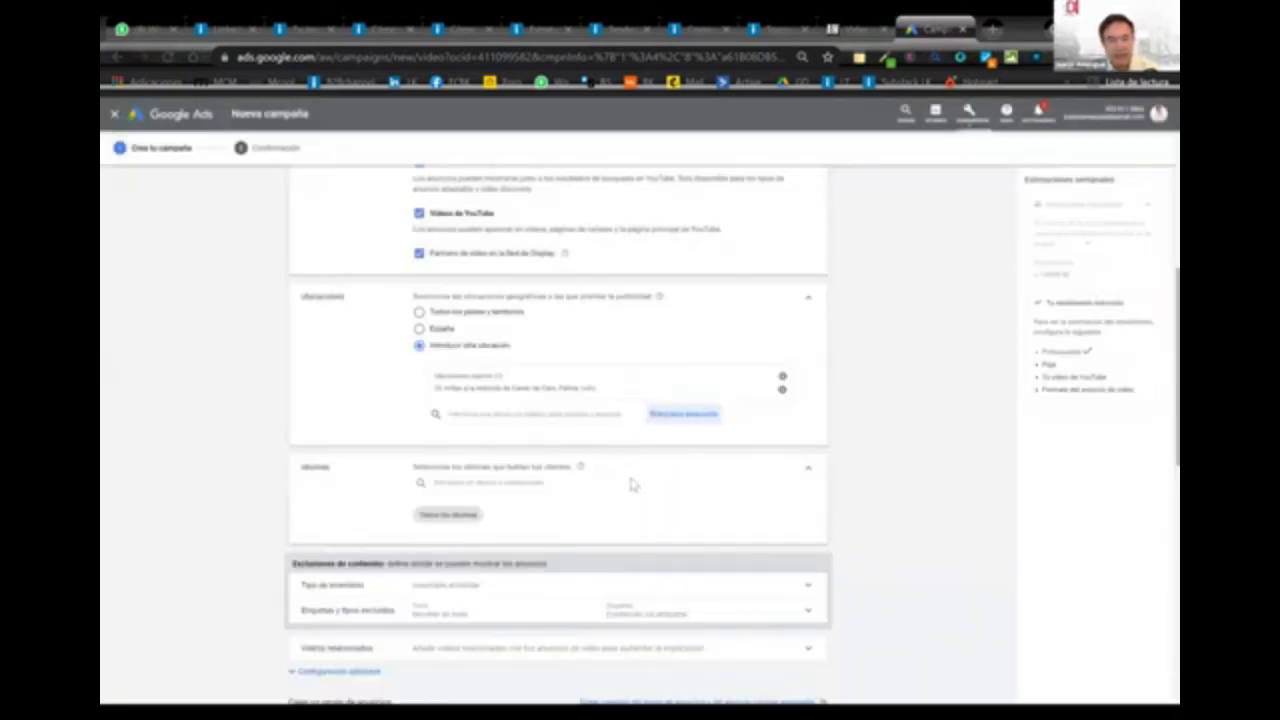
Check the list of customer languages and set the content exclusions' inventory type to Inventario ampliado
{"action": "left_click", "coordinate": [521, 484]}
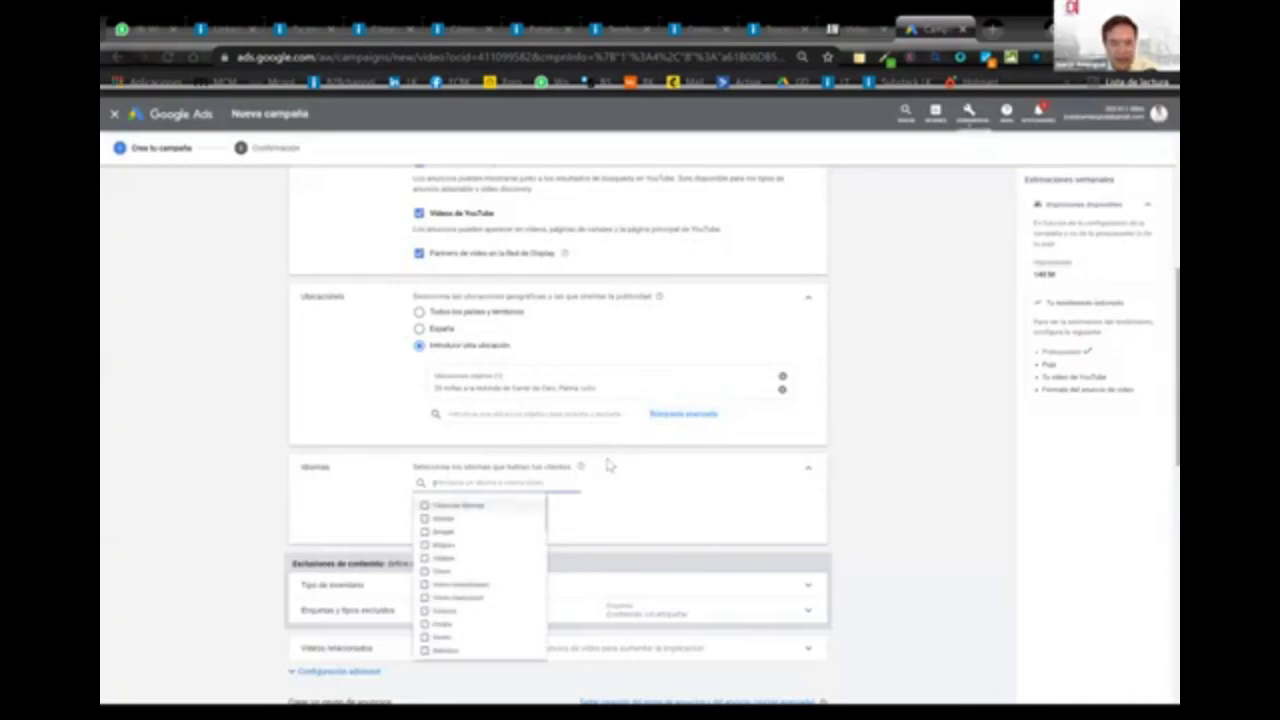
{"action": "left_click", "coordinate": [726, 483]}
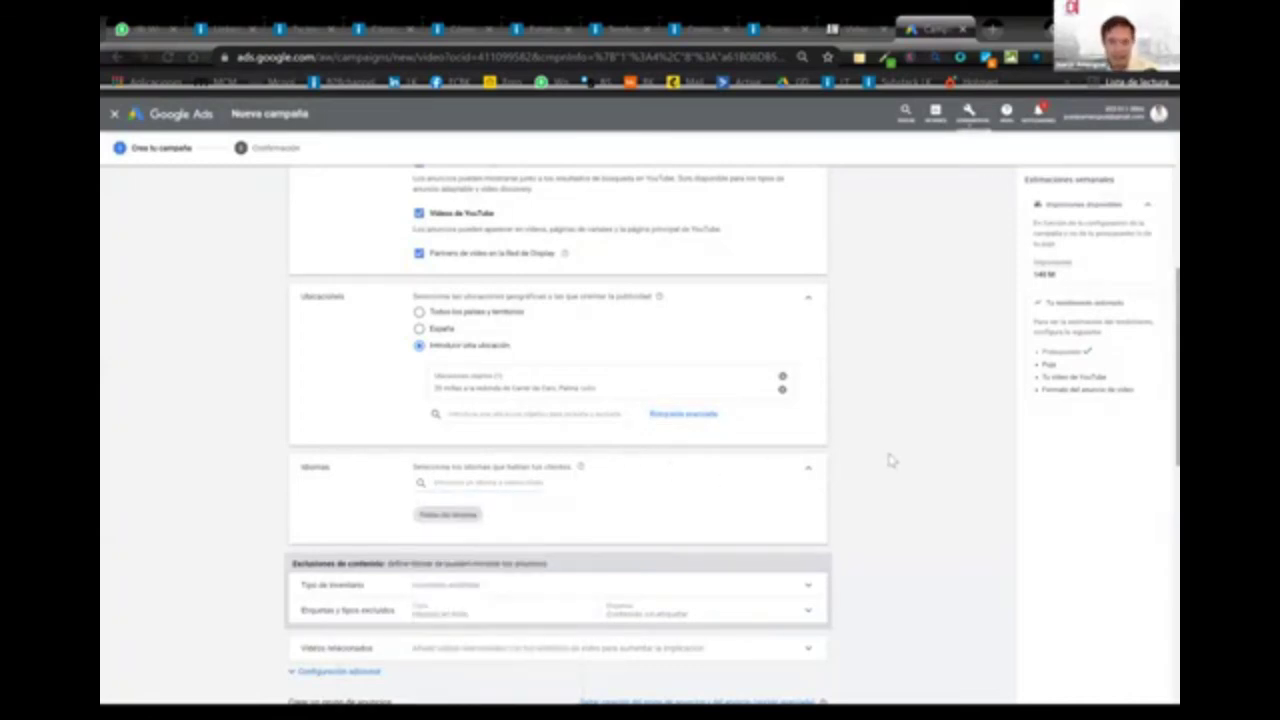
{"action": "scroll", "coordinate": [880, 511], "scroll_direction": "down", "scroll_amount": 2}
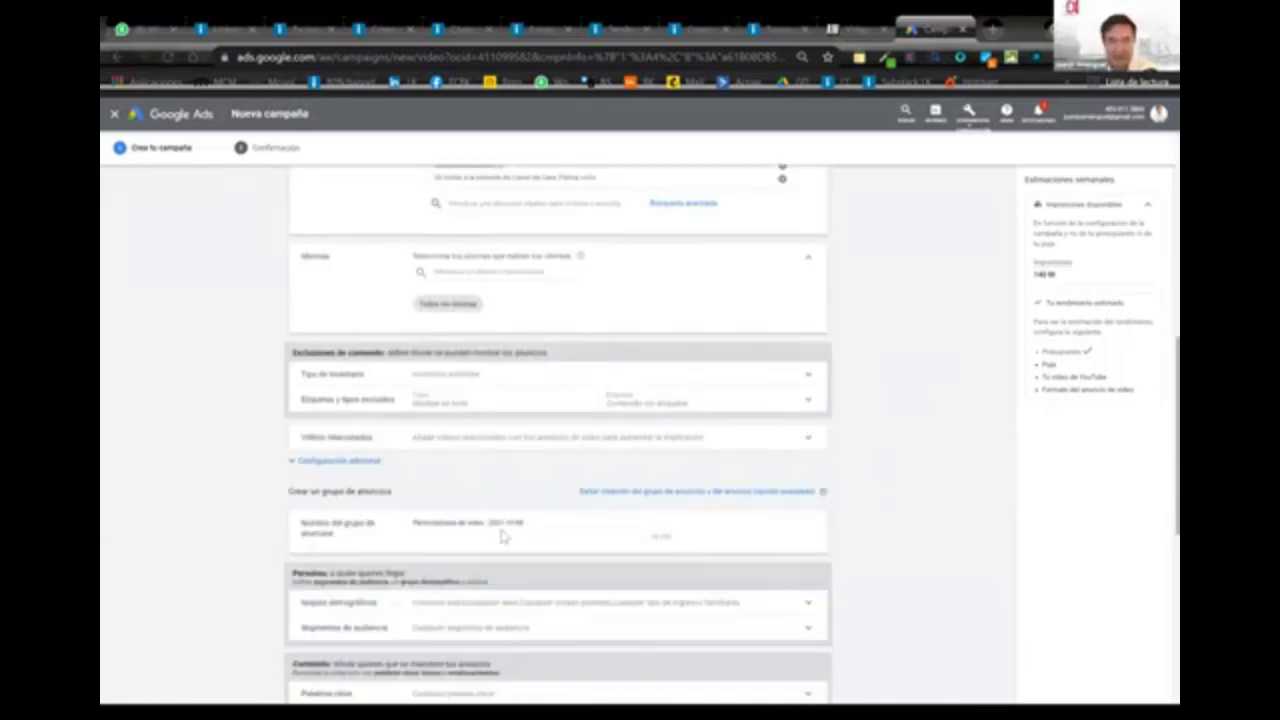
{"action": "left_click", "coordinate": [789, 375]}
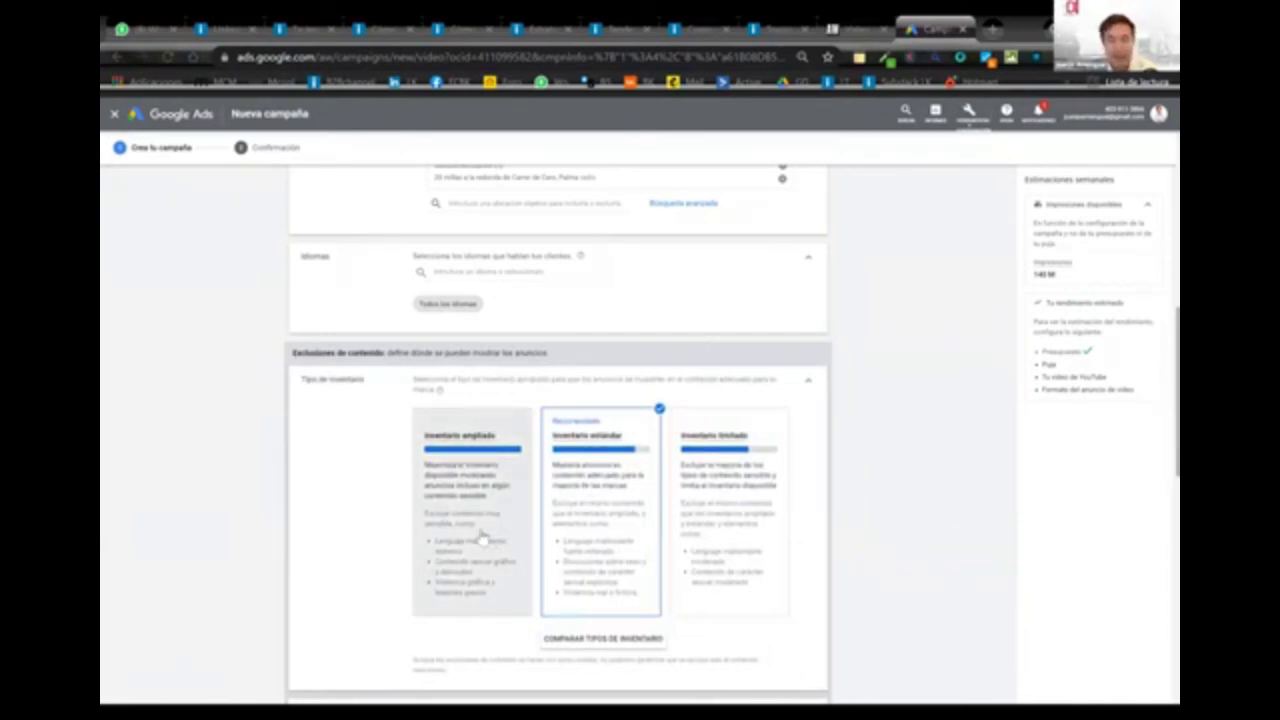
{"action": "left_click", "coordinate": [484, 538]}
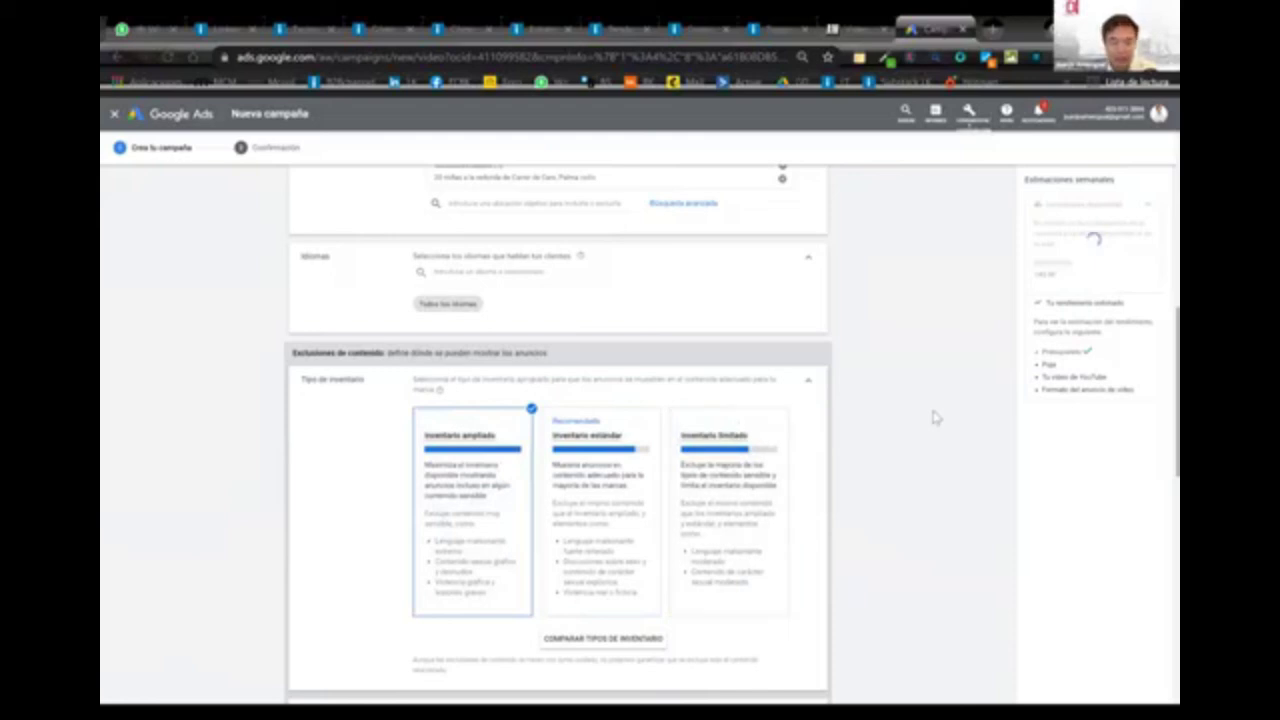
{"action": "scroll", "coordinate": [932, 417], "scroll_direction": "down", "scroll_amount": 4}
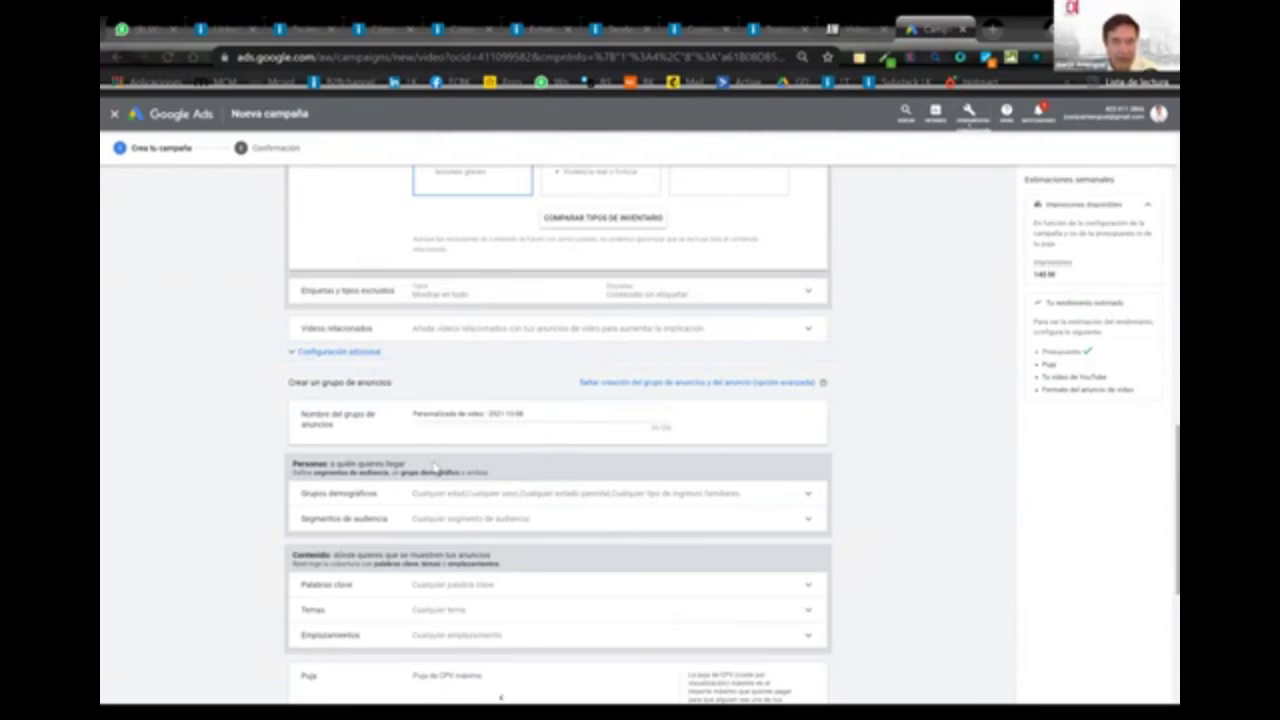
{"action": "scroll", "coordinate": [457, 405], "scroll_direction": "down", "scroll_amount": 2}
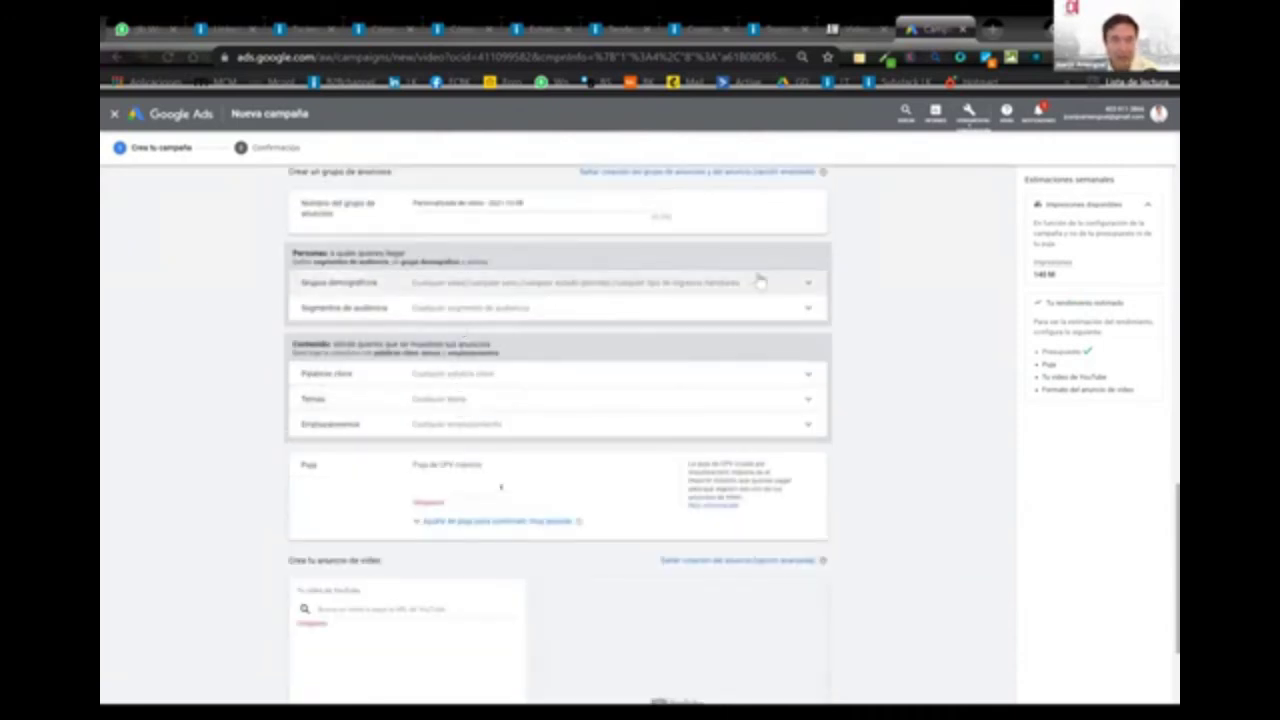
Review the demographic group options and the audience segment choices for the ad group
{"action": "left_click", "coordinate": [808, 287]}
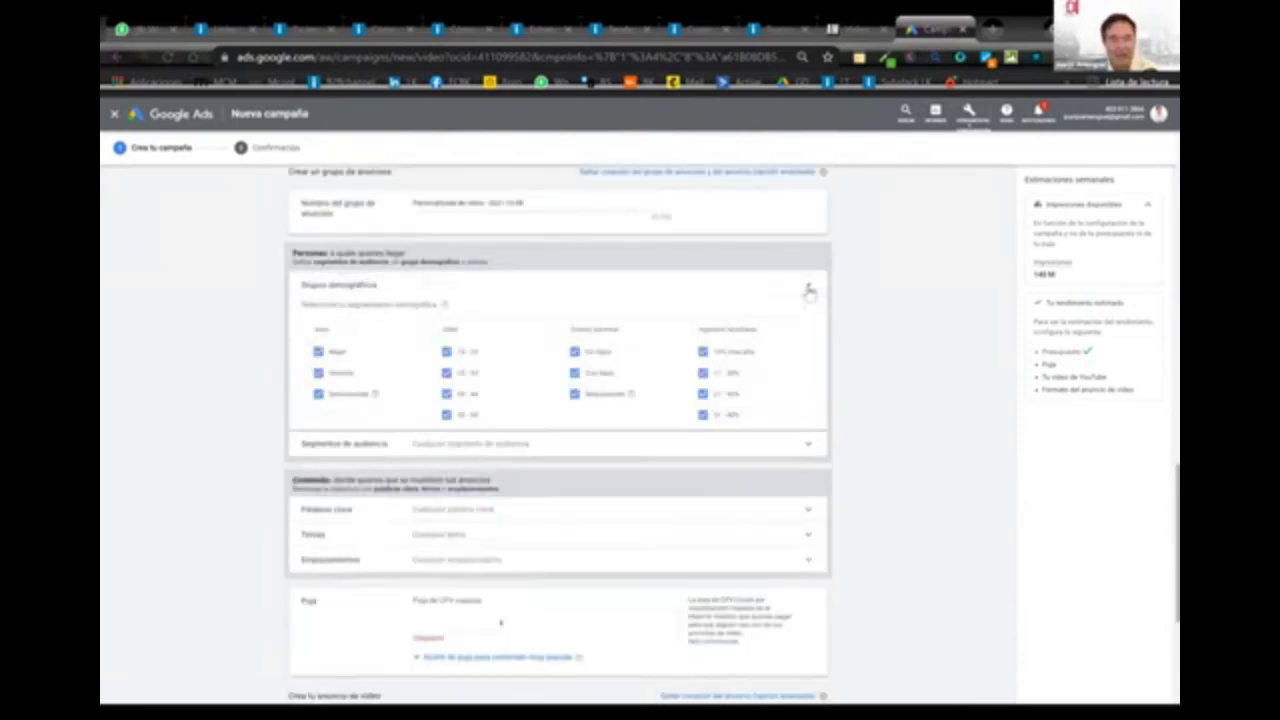
{"action": "left_click", "coordinate": [806, 295]}
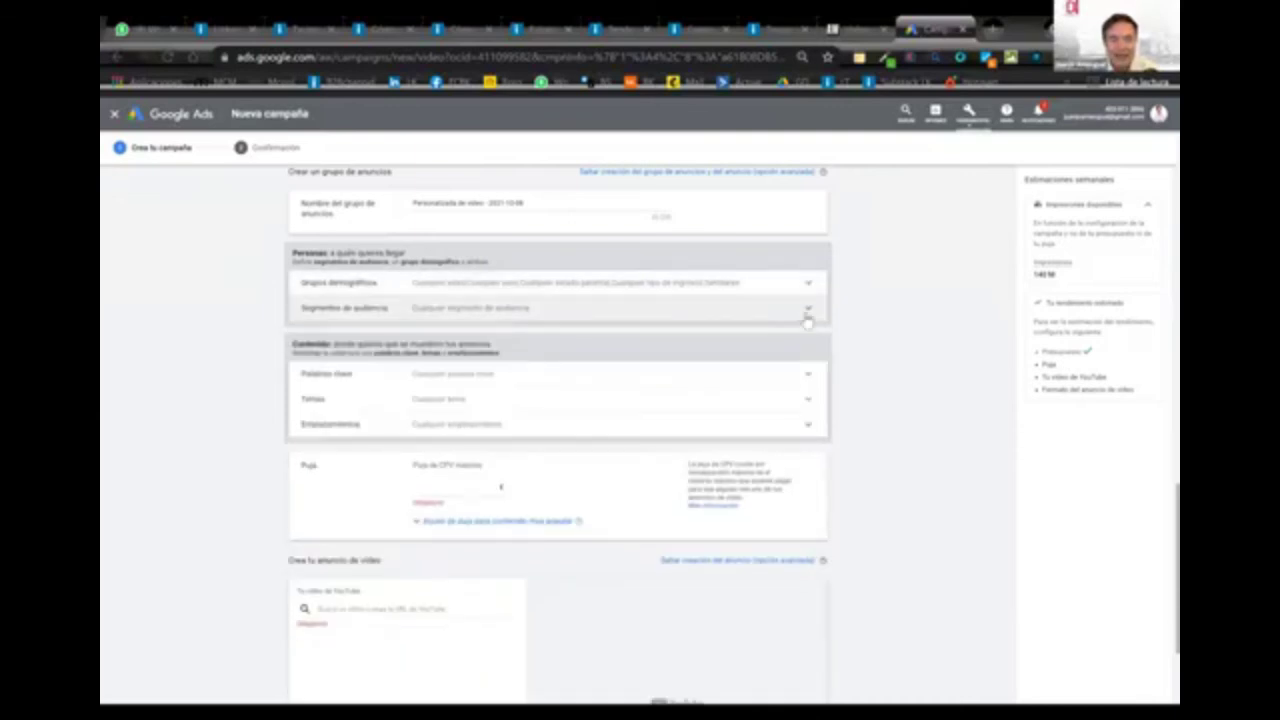
{"action": "left_click", "coordinate": [807, 312]}
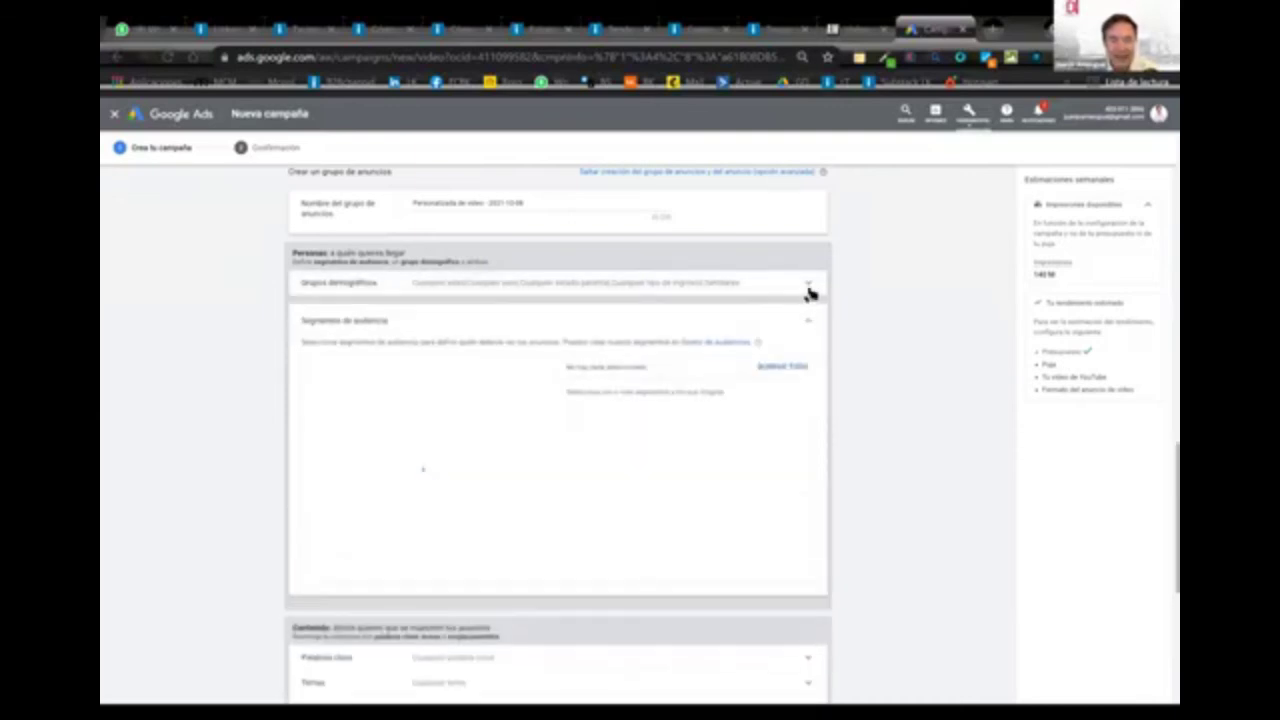
{"action": "left_click", "coordinate": [808, 289]}
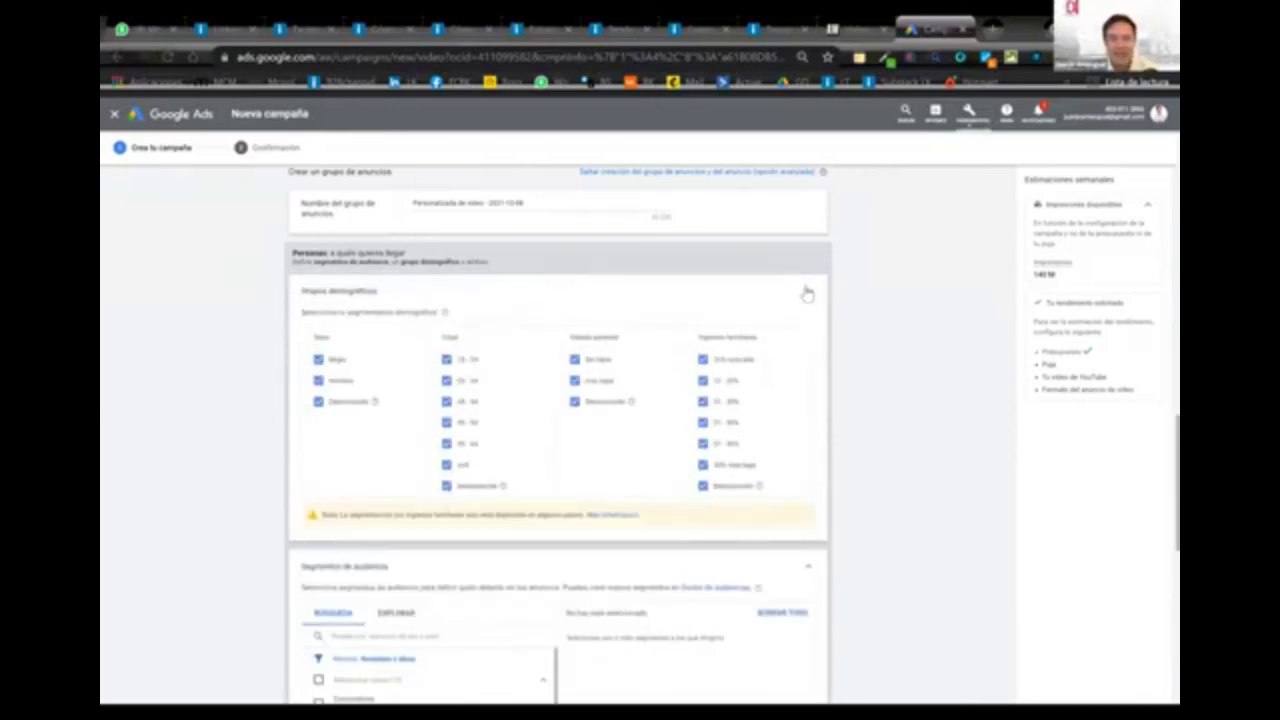
{"action": "left_click", "coordinate": [808, 298]}
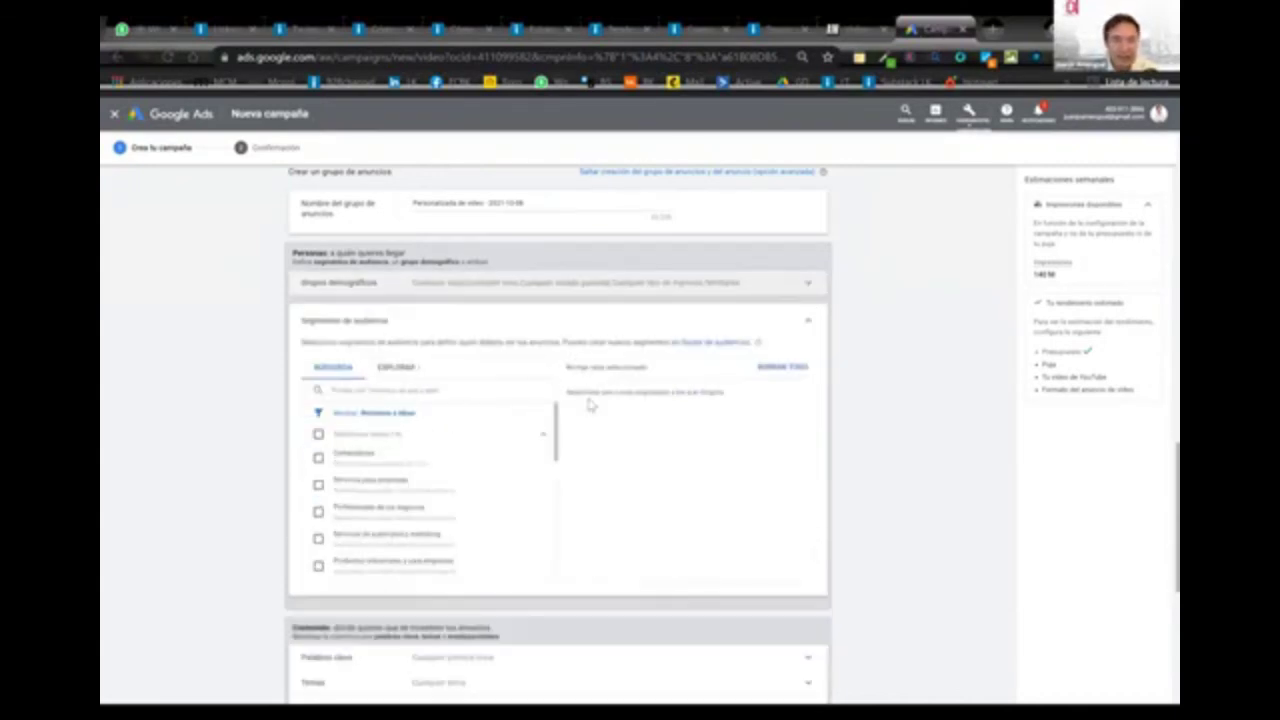
{"action": "scroll", "coordinate": [590, 404], "scroll_direction": "down", "scroll_amount": 1}
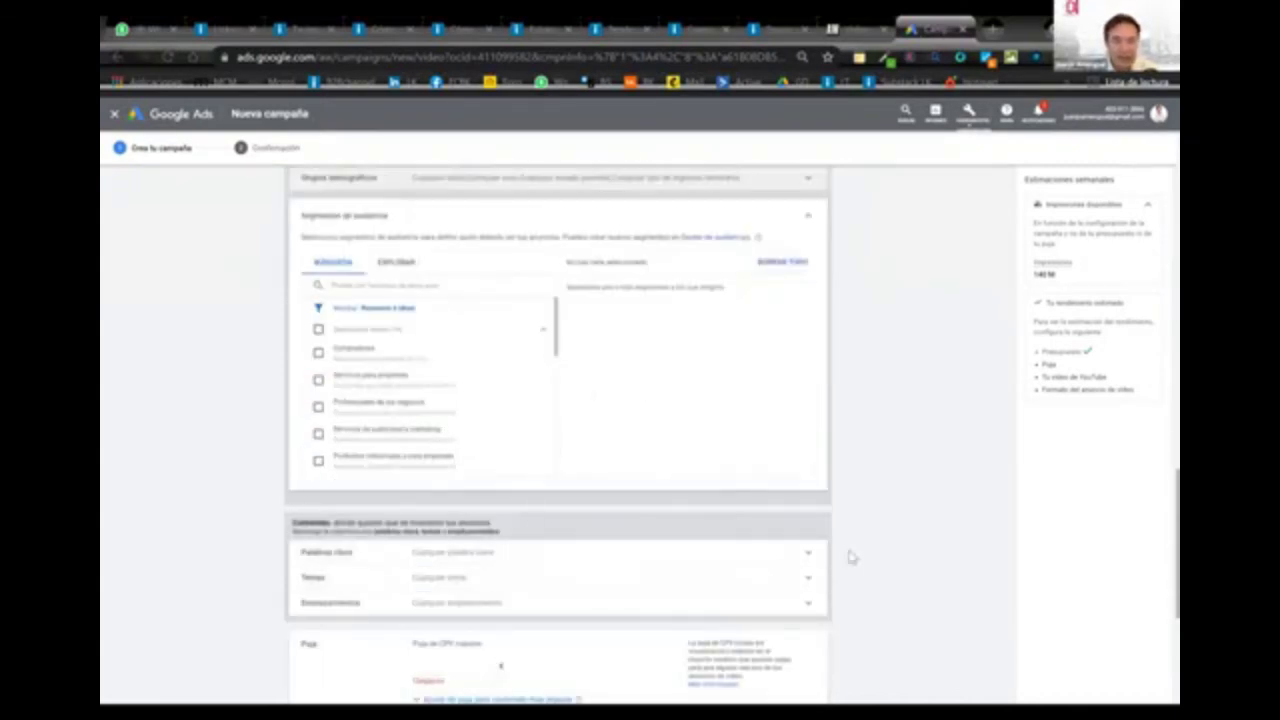
{"action": "left_click", "coordinate": [809, 554]}
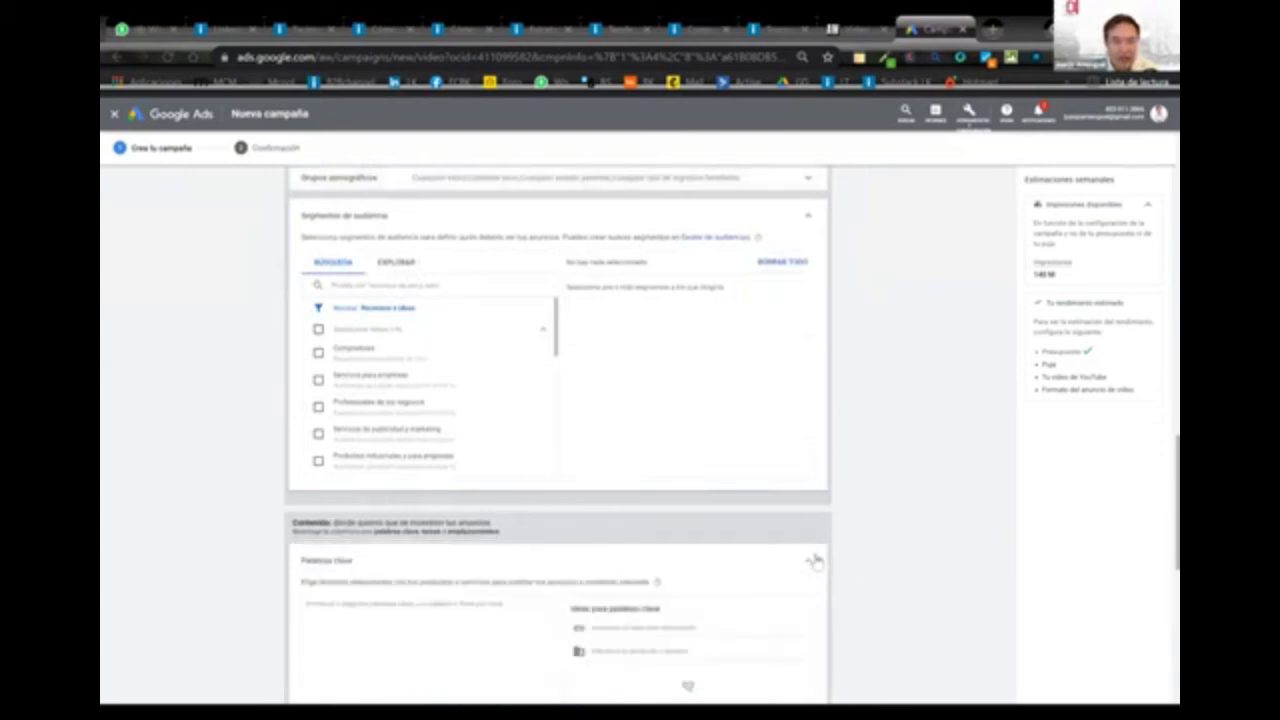
{"action": "scroll", "coordinate": [837, 557], "scroll_direction": "down", "scroll_amount": 1}
{"action": "left_click", "coordinate": [737, 522]}
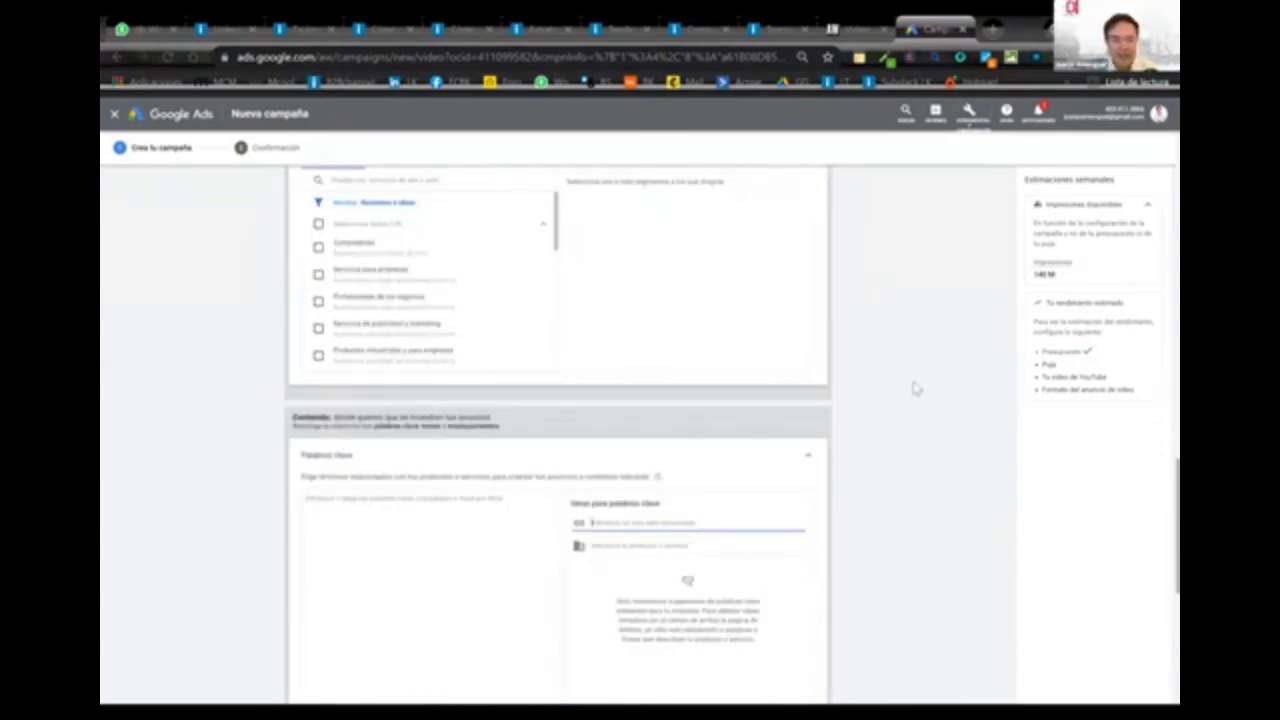
{"action": "type", "text": "ins"}
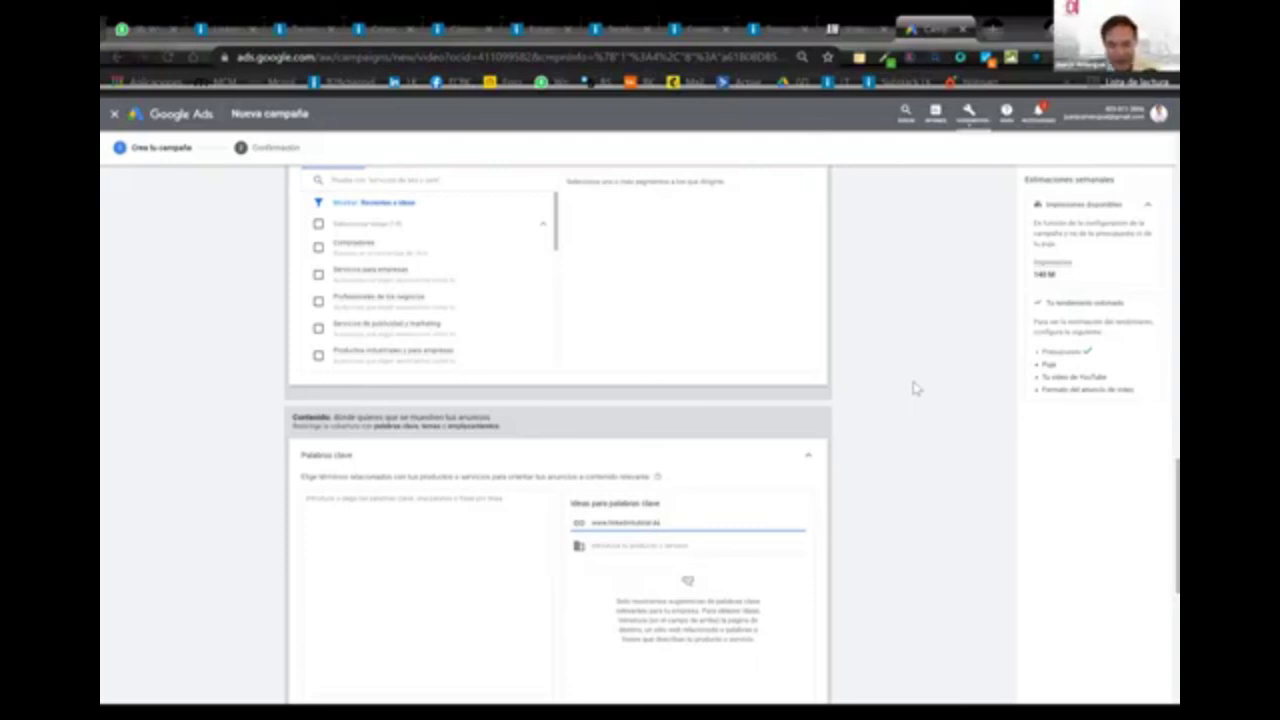
{"action": "scroll", "coordinate": [900, 343], "scroll_direction": "down", "scroll_amount": 1}
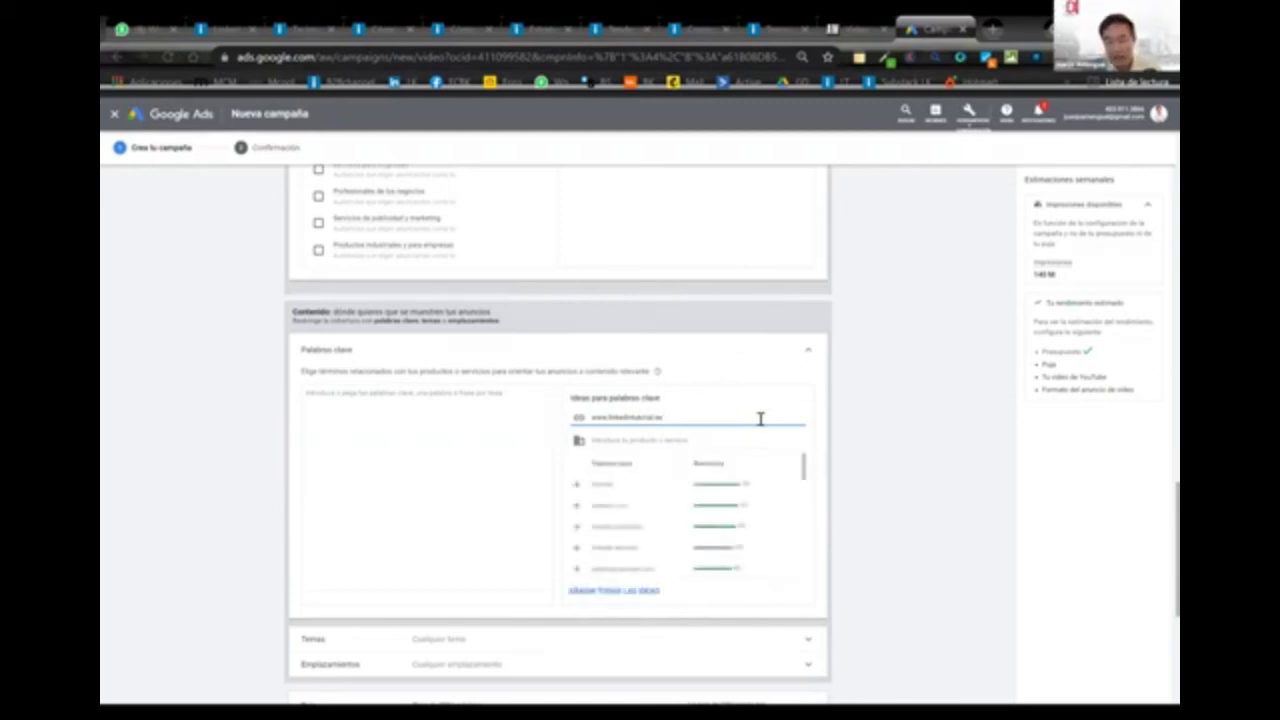
Add the first suggested keywords individually, including linkedin, and add all the remaining keyword ideas to the list
{"action": "left_click", "coordinate": [577, 485]}
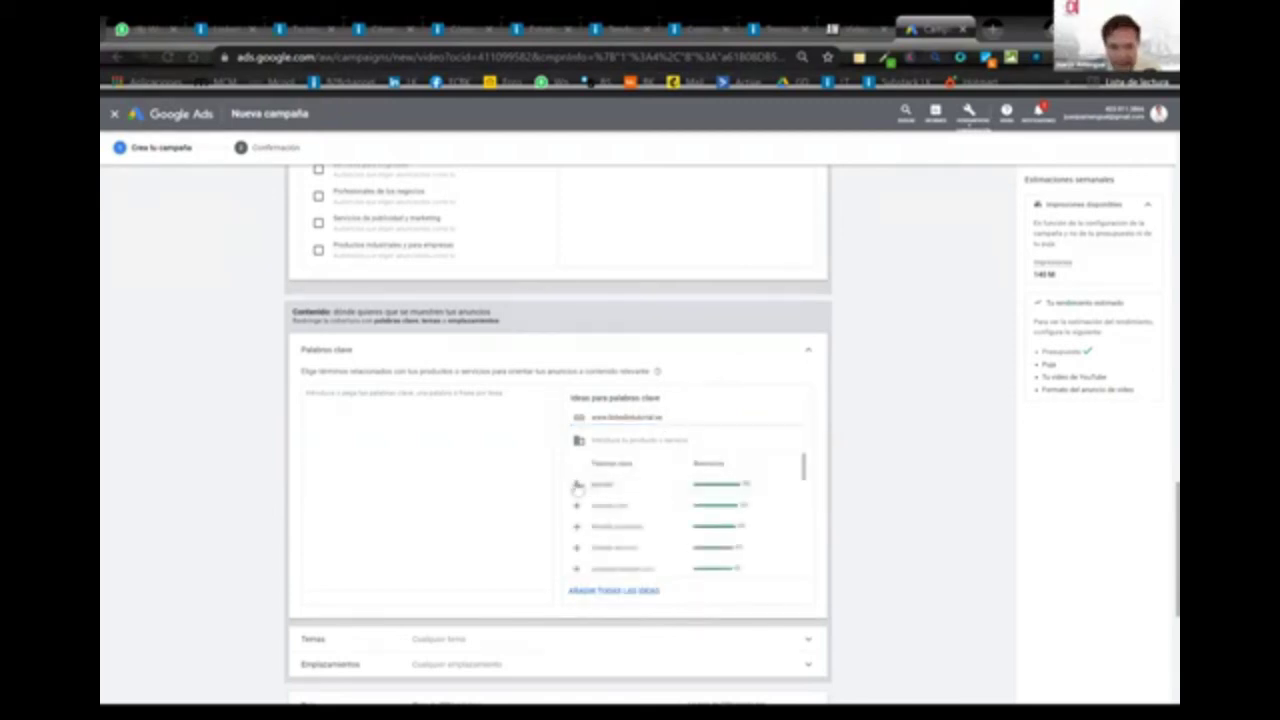
{"action": "left_click", "coordinate": [576, 507]}
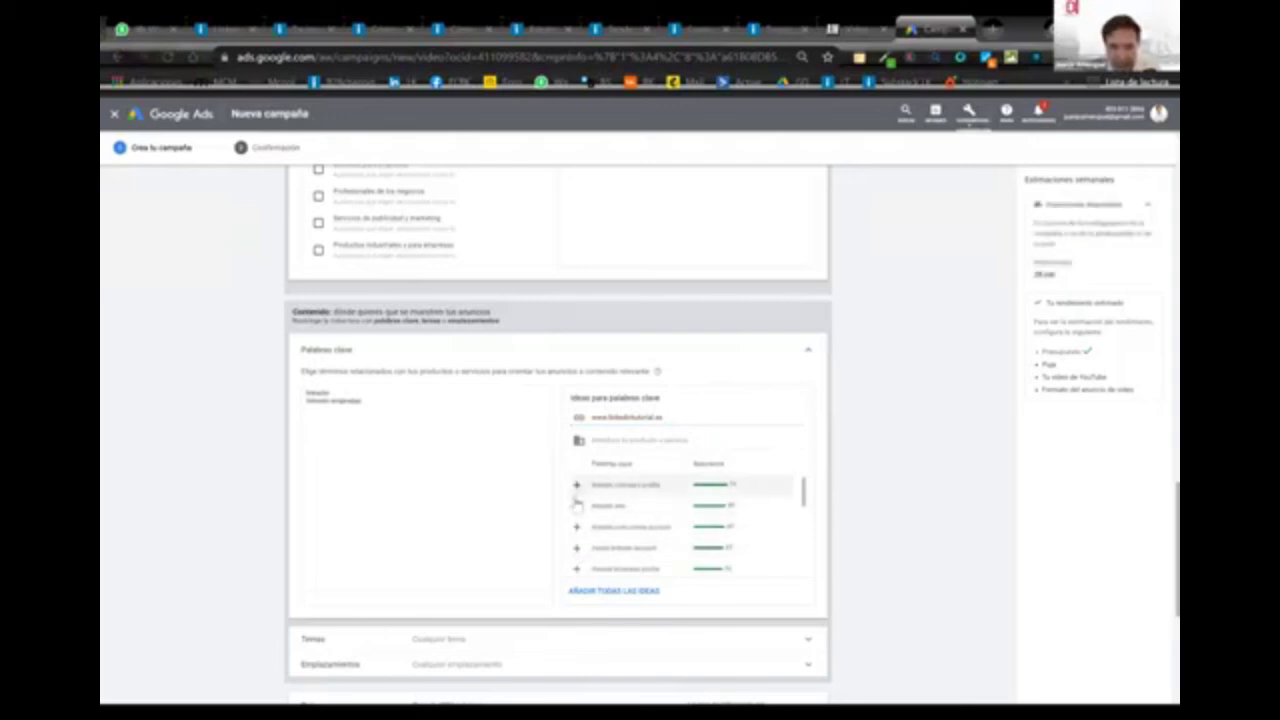
{"action": "left_click", "coordinate": [613, 590]}
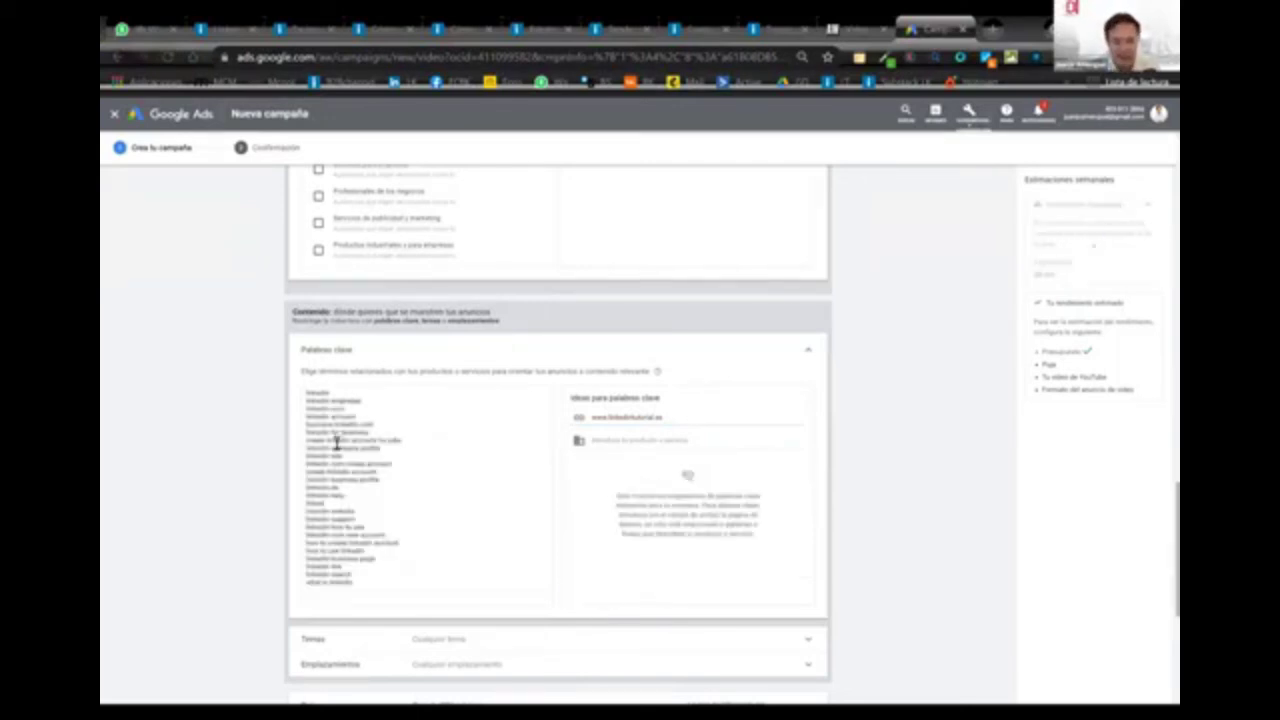
Examine the placement targeting options, including the search for YouTube channels, and collapse the section without choosing any
{"action": "scroll", "coordinate": [340, 450], "scroll_direction": "down", "scroll_amount": 3}
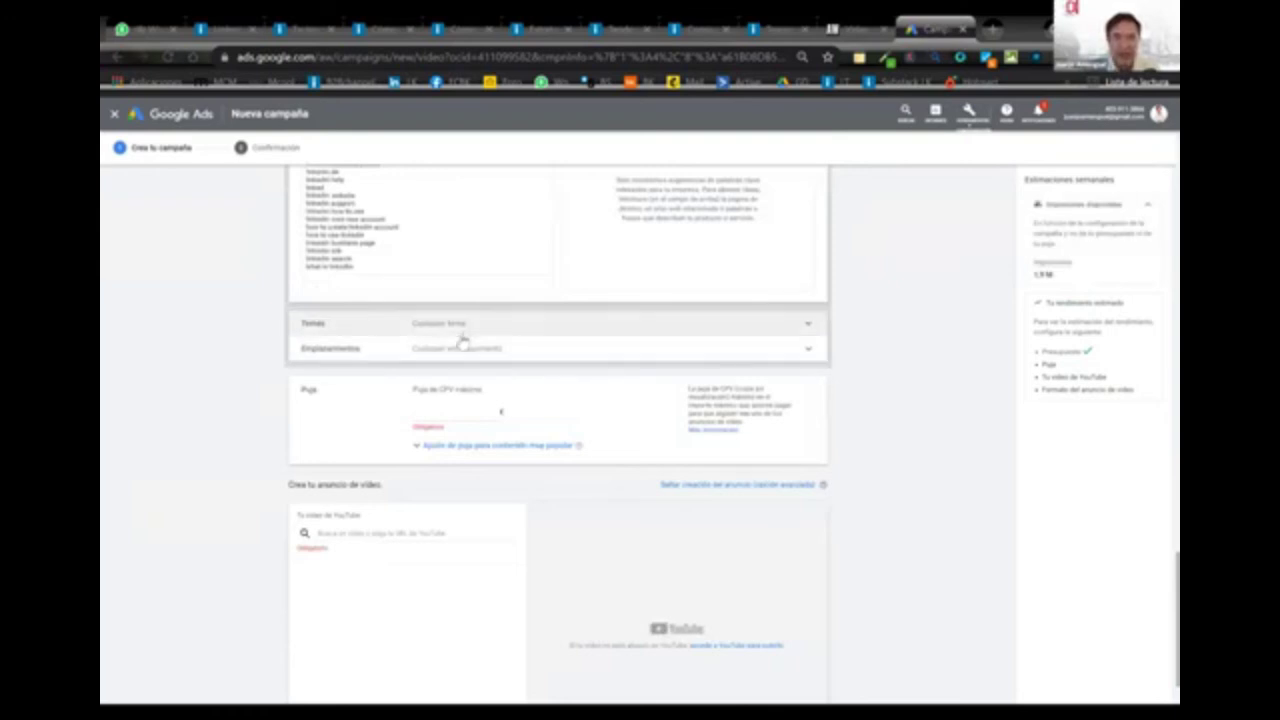
{"action": "left_click", "coordinate": [793, 355]}
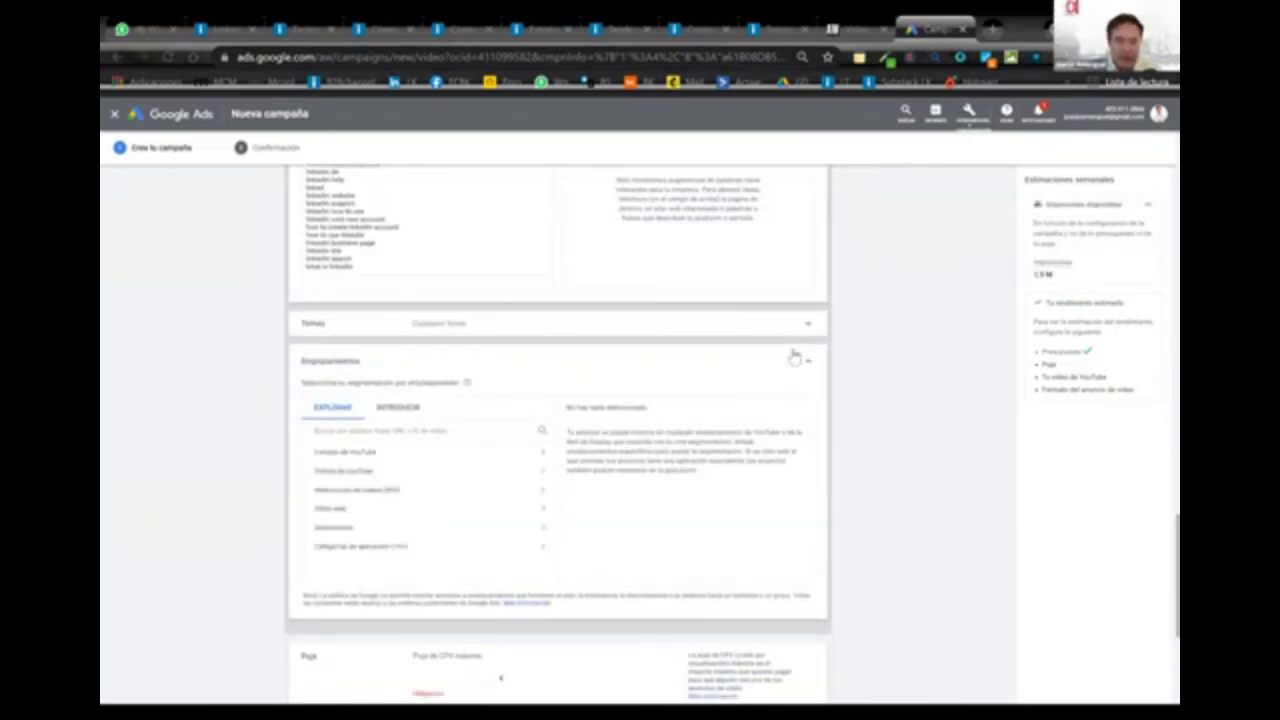
{"action": "left_click", "coordinate": [421, 456]}
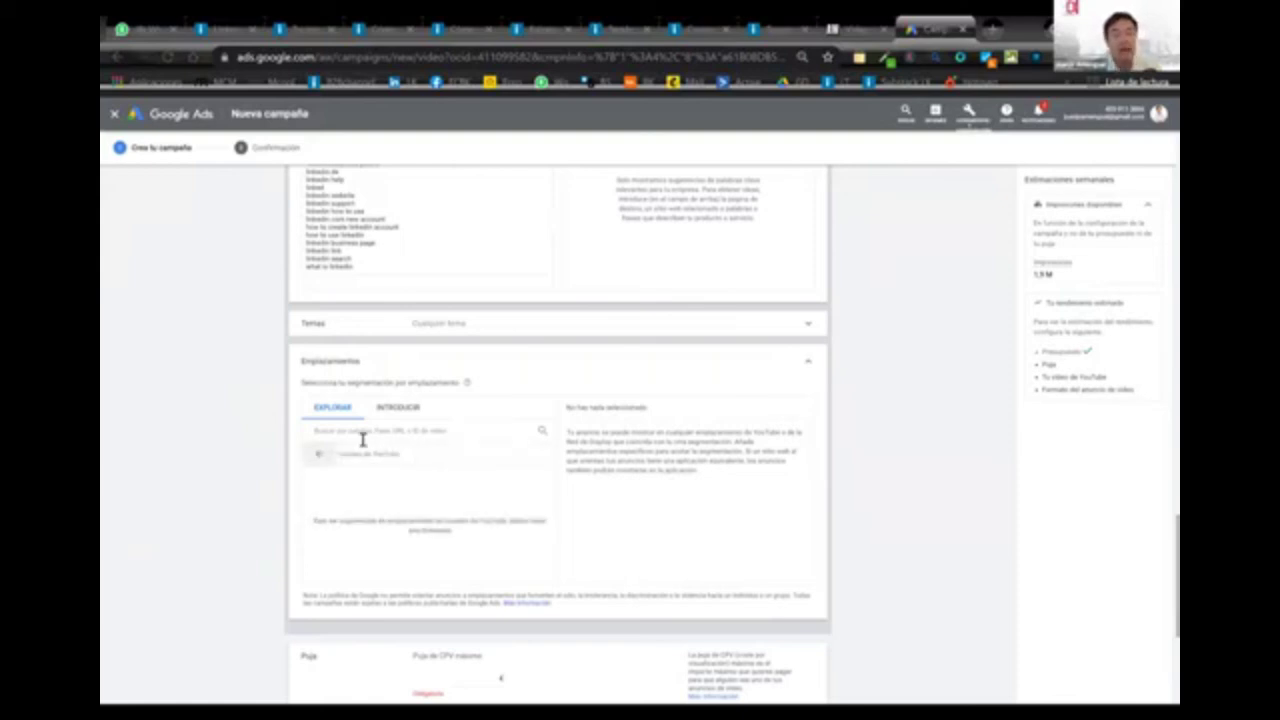
{"action": "right_click", "coordinate": [438, 432]}
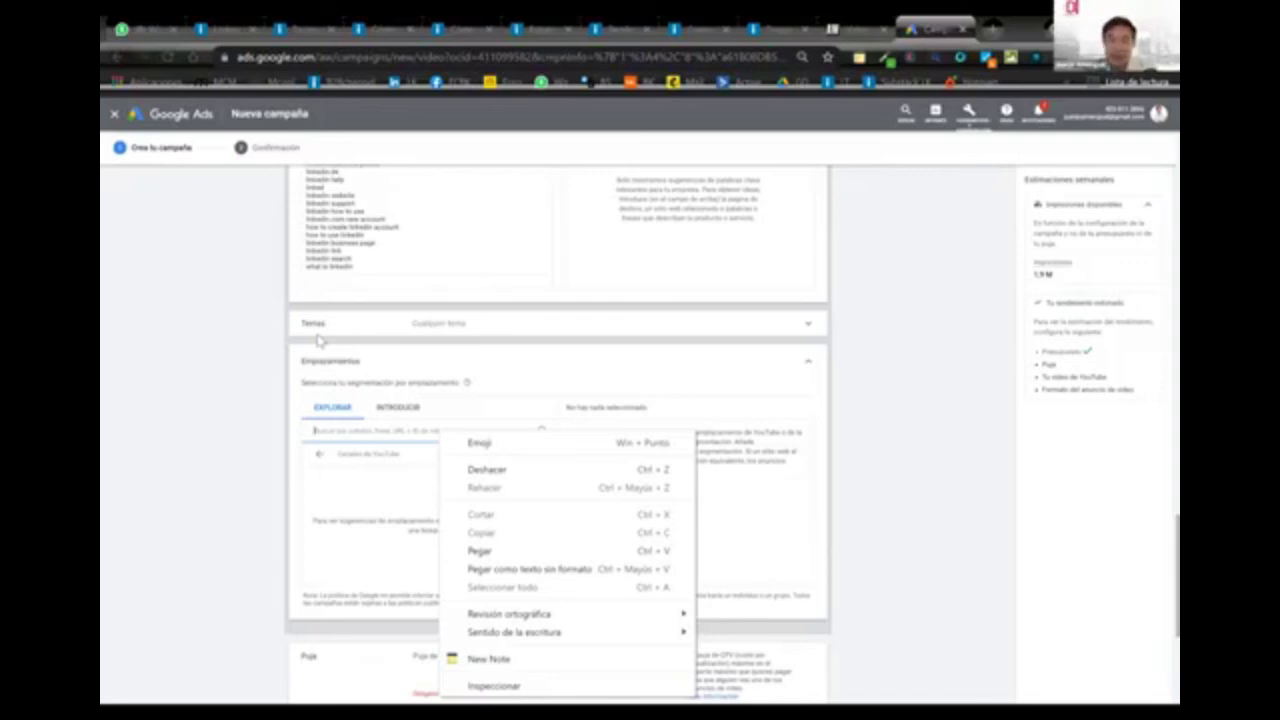
{"action": "left_click", "coordinate": [810, 368]}
{"action": "left_click", "coordinate": [808, 370]}
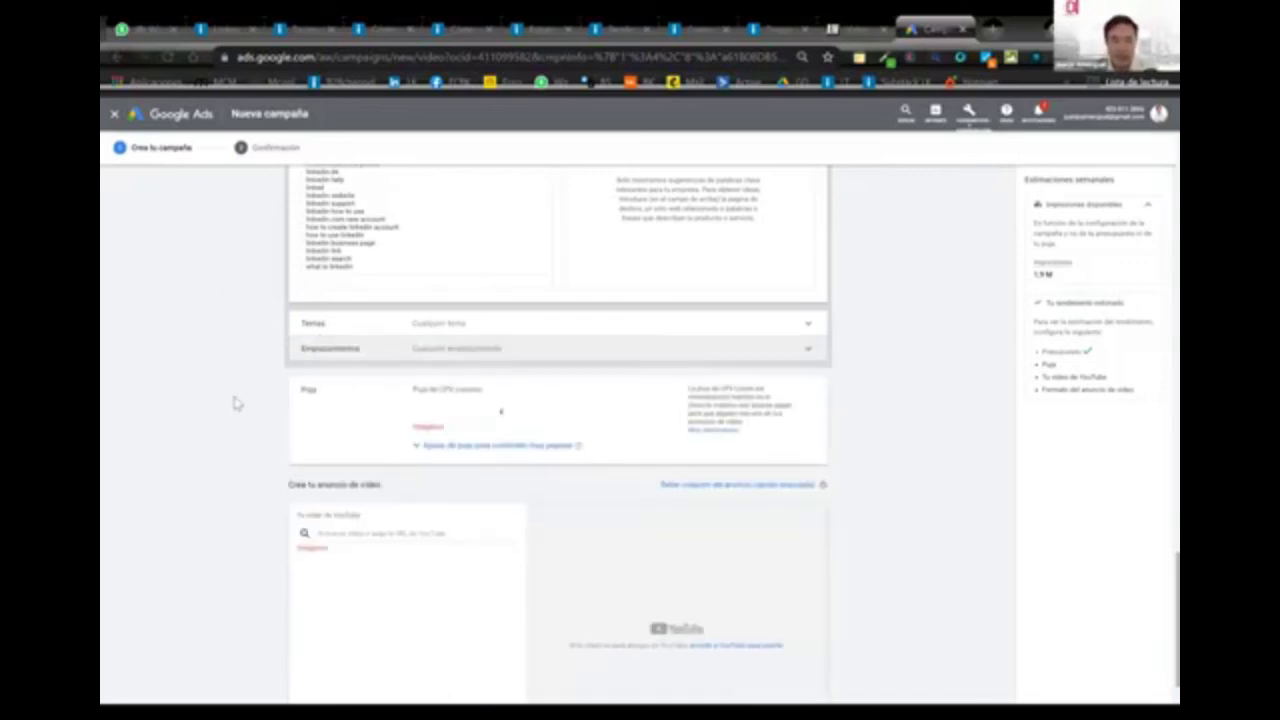
Set the maximum CPV bid to 0,10 € and go to the ad's YouTube video field
{"action": "left_click", "coordinate": [489, 411]}
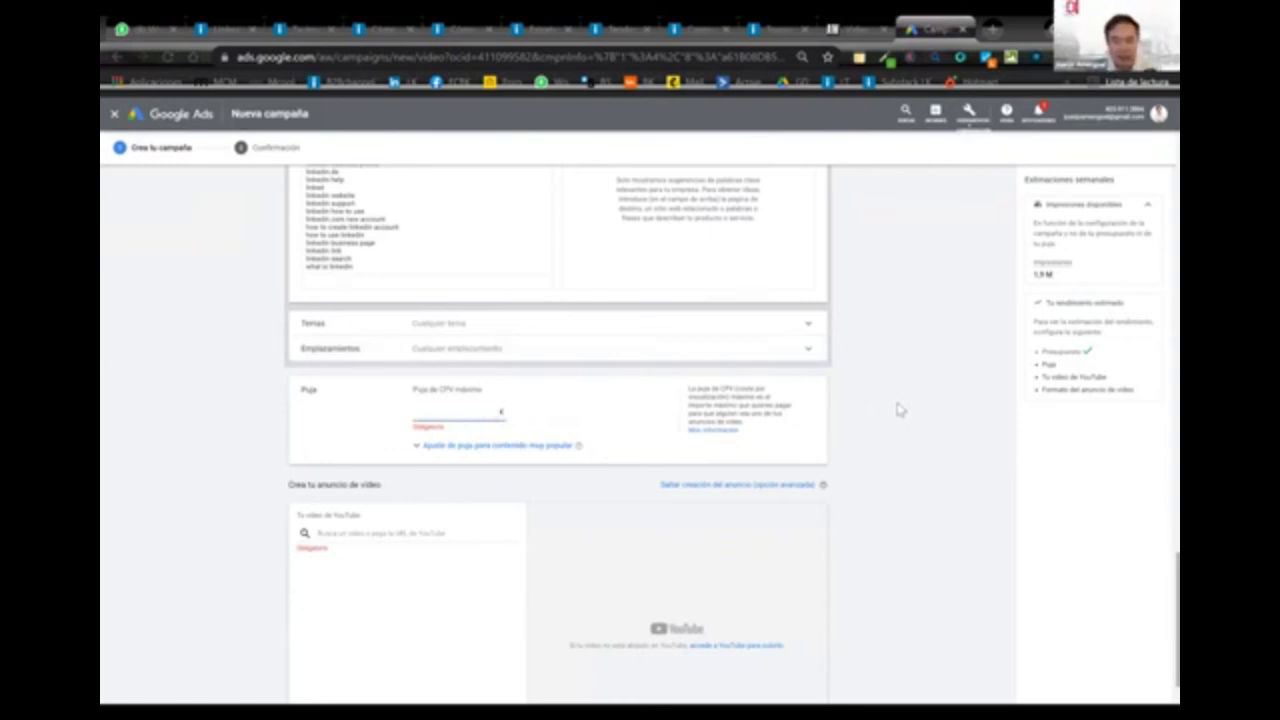
{"action": "type", "text": "0,0"}
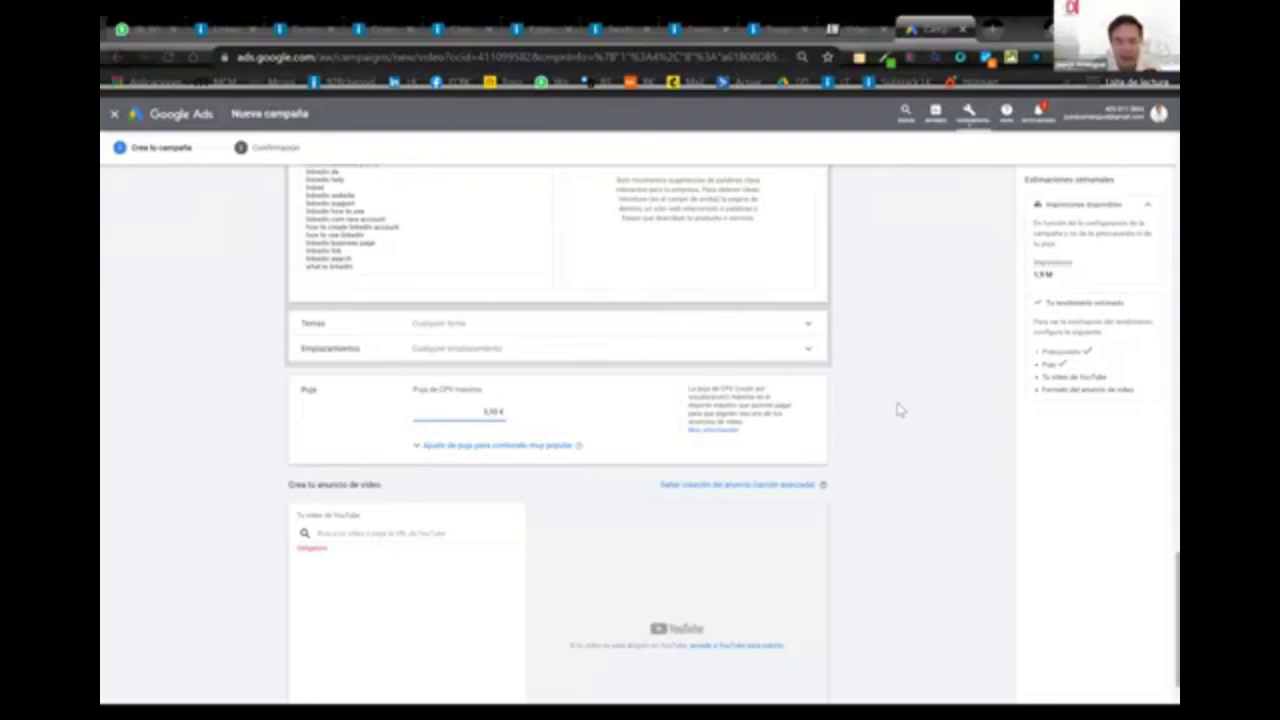
{"action": "left_click", "coordinate": [377, 532]}
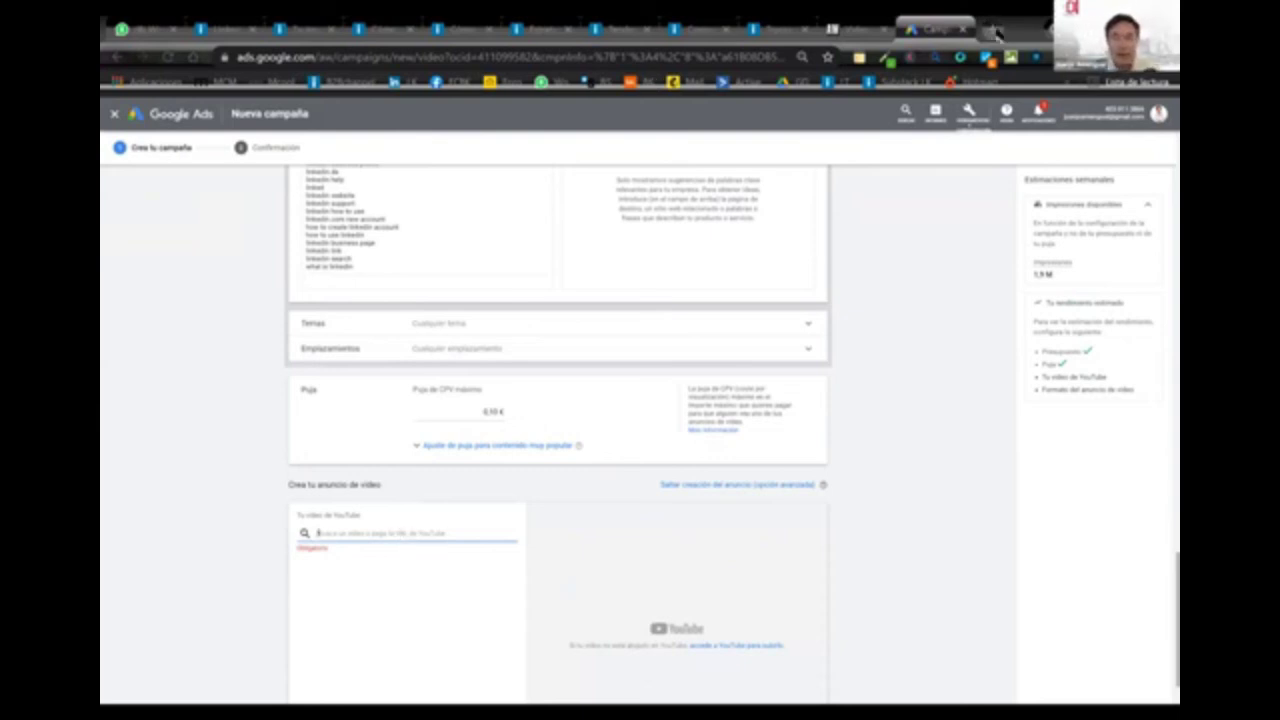
Open youtube.com in a new browser tab
{"action": "left_click", "coordinate": [993, 30]}
{"action": "type", "text": "yp"}
{"action": "key", "text": "BackSpace"}
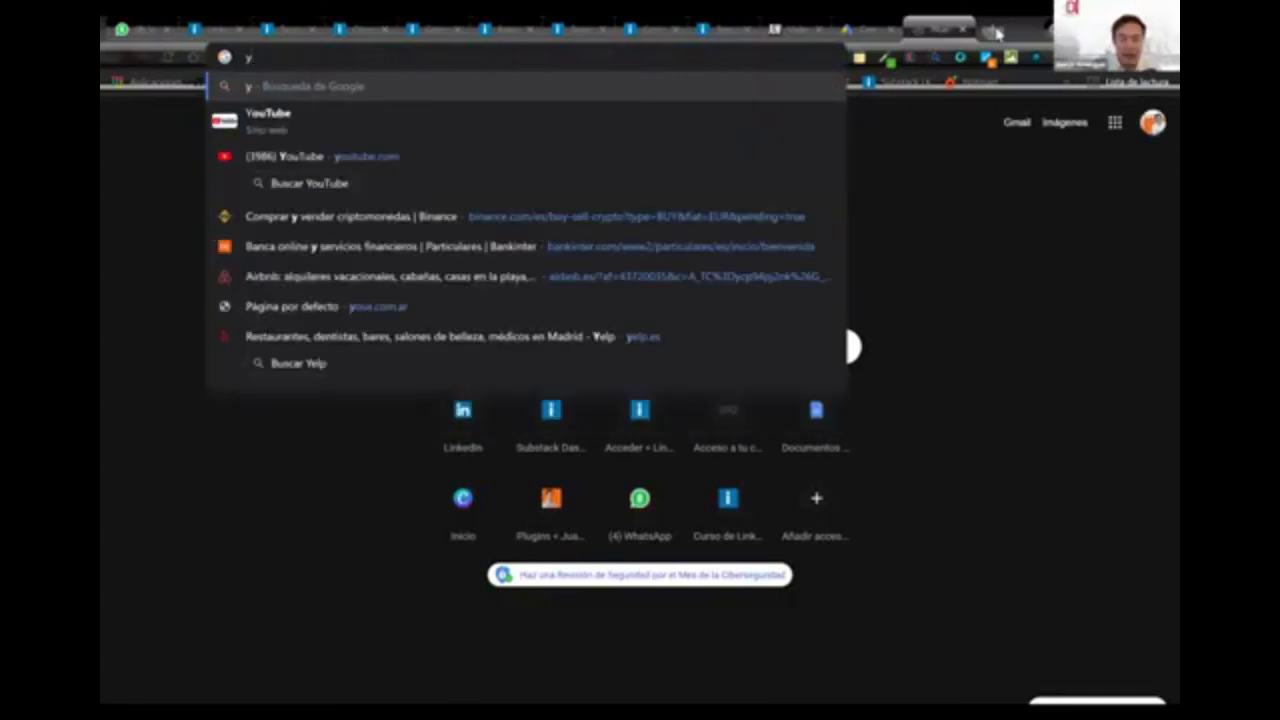
{"action": "type", "text": "outube.com"}
{"action": "key", "text": "Return"}
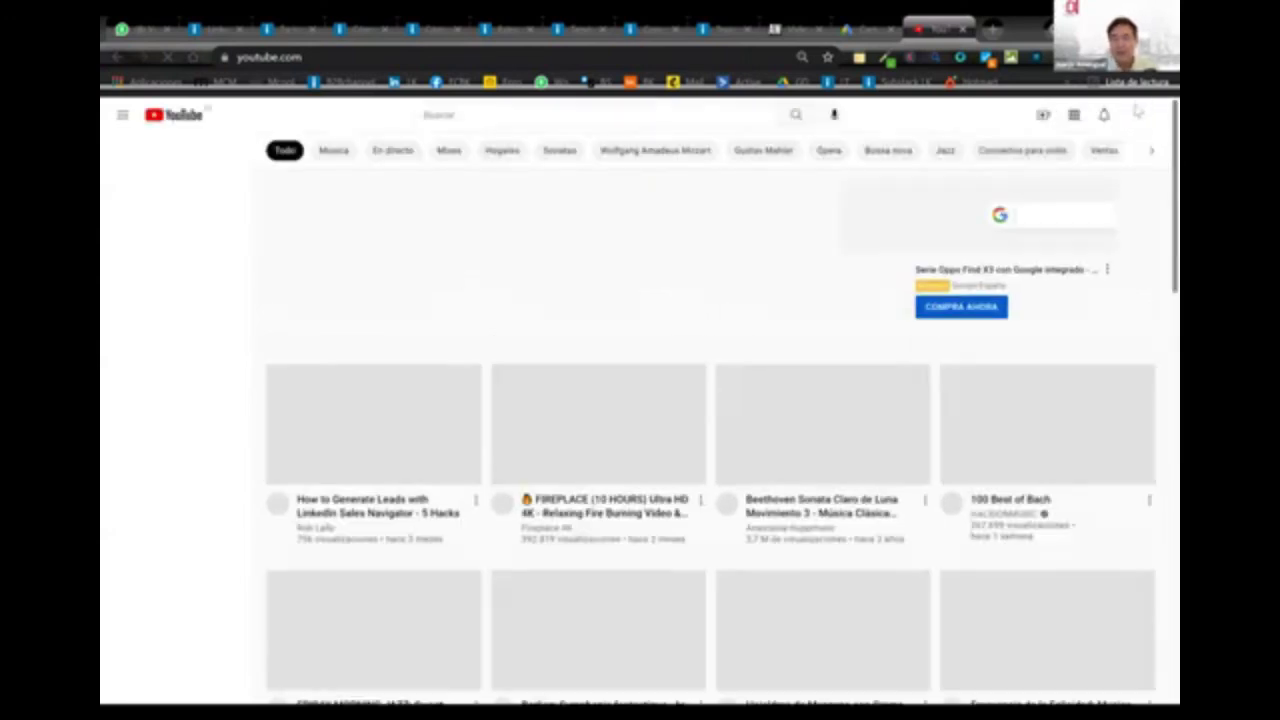
View your own YouTube channel from the account options and switch to YouTube Studio
{"action": "left_click", "coordinate": [1142, 118]}
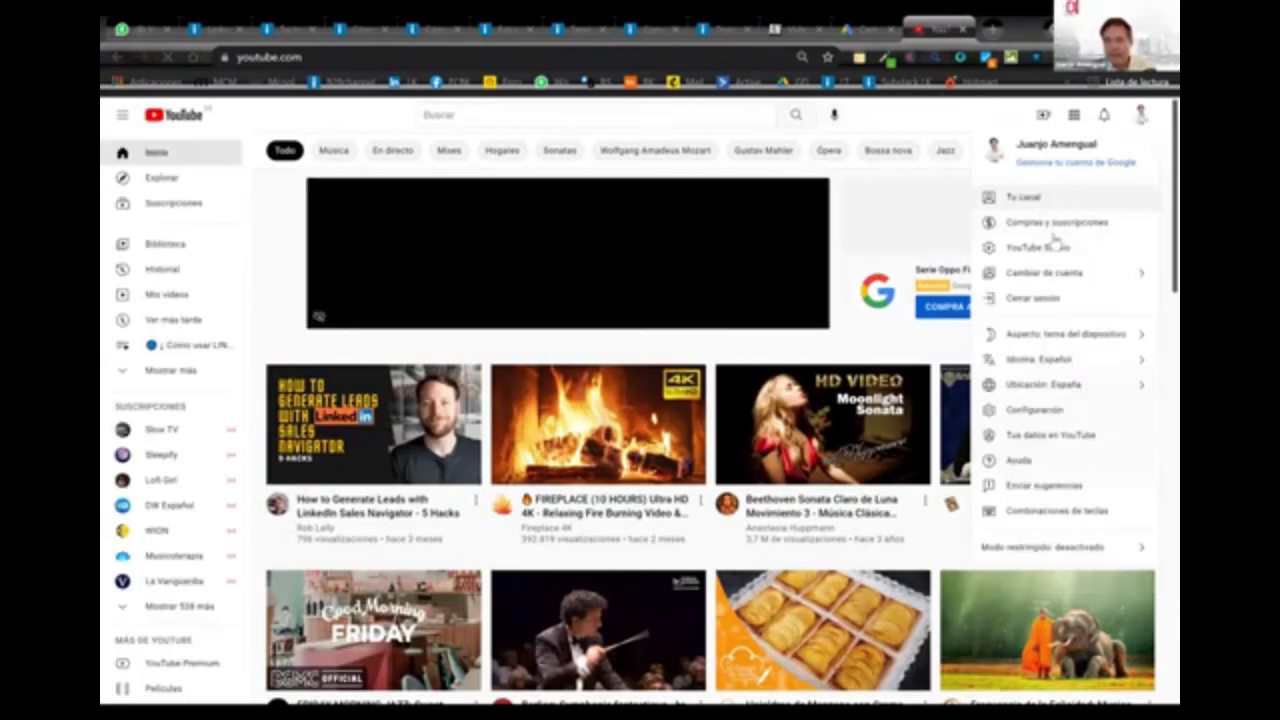
{"action": "left_click", "coordinate": [1058, 201]}
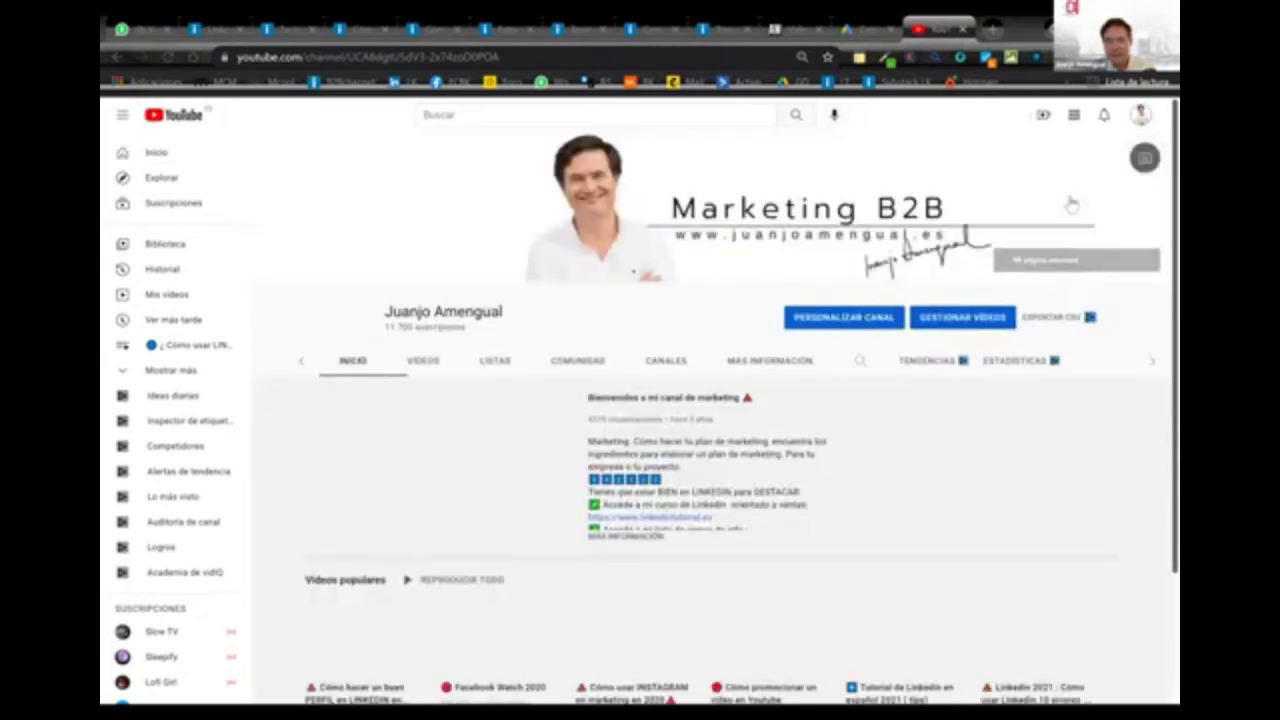
{"action": "left_click", "coordinate": [1140, 115]}
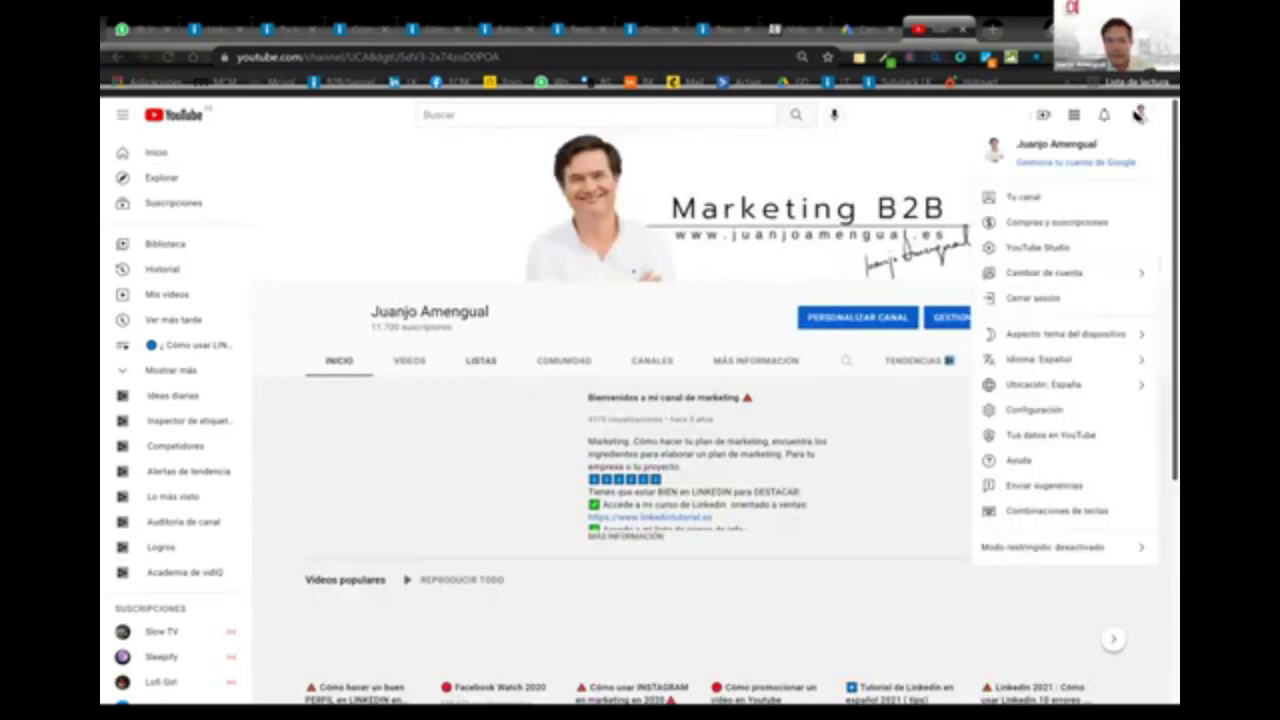
{"action": "left_click", "coordinate": [1049, 256]}
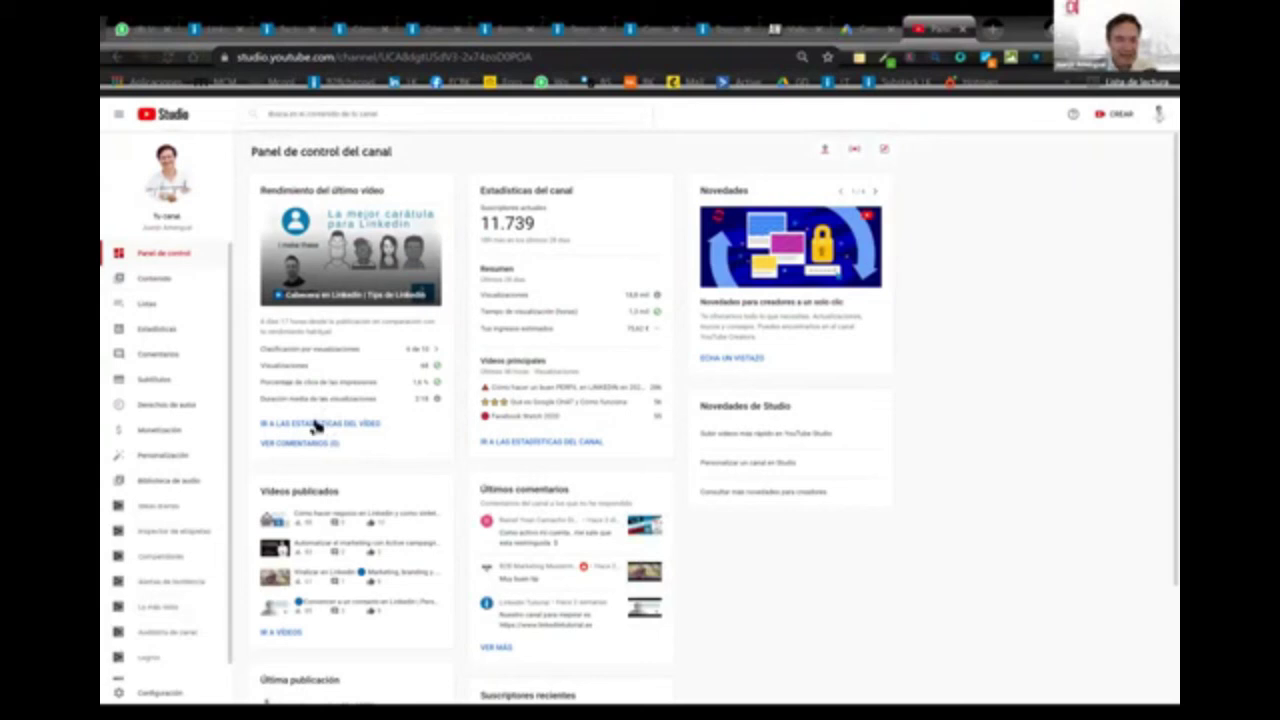
Open the latest video, Cabecera en Linkedin | Tips de Linkedin, on its YouTube page and get its share link
{"action": "left_click", "coordinate": [349, 428]}
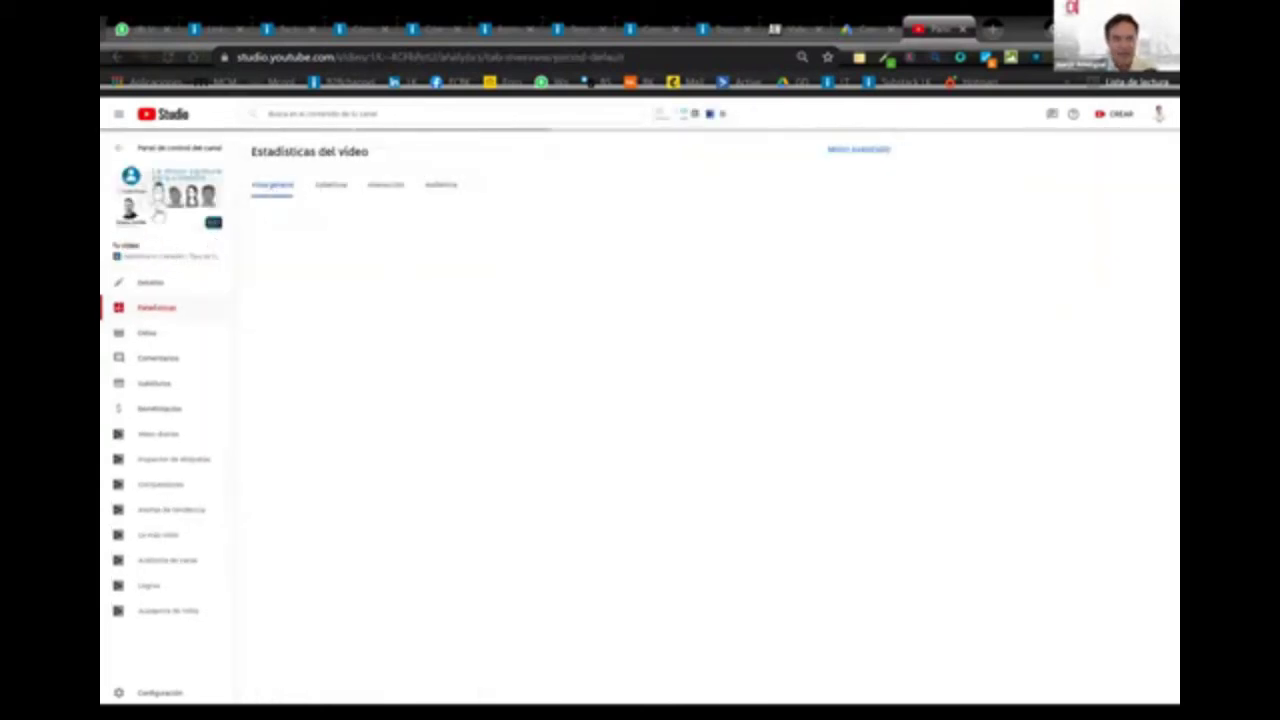
{"action": "left_click", "coordinate": [157, 203]}
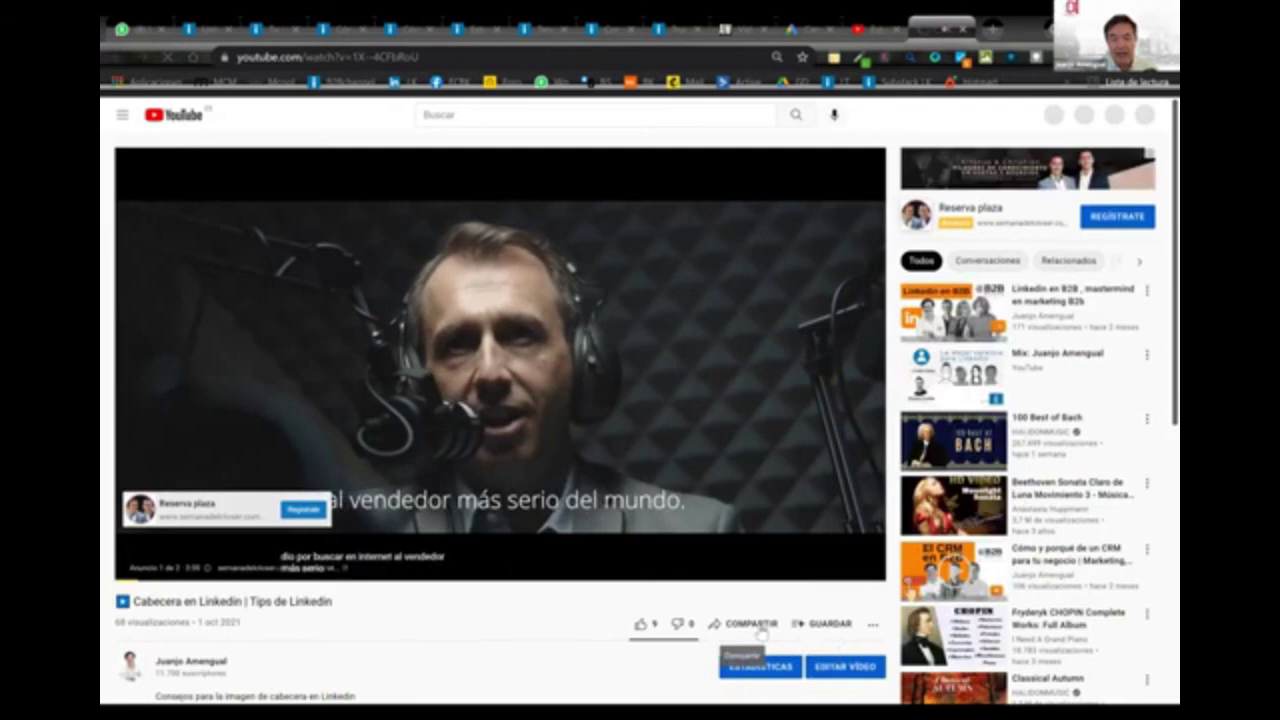
{"action": "left_click", "coordinate": [758, 628]}
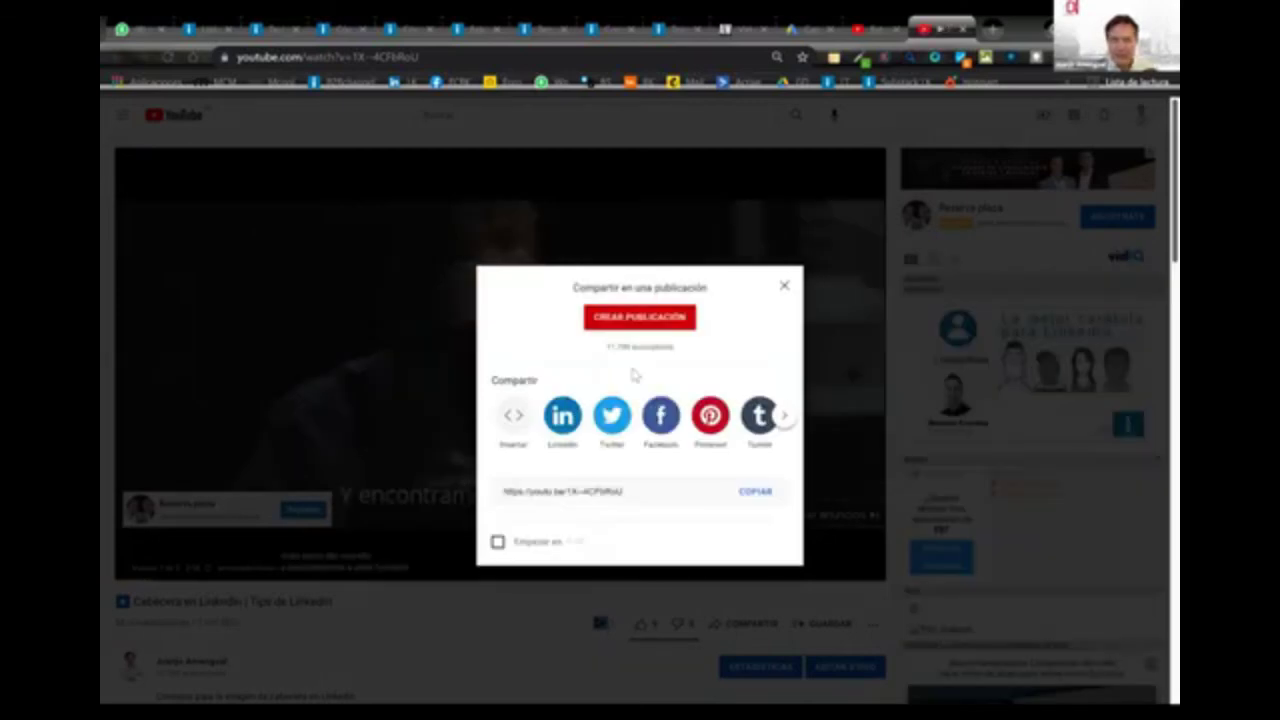
{"action": "left_click", "coordinate": [784, 286]}
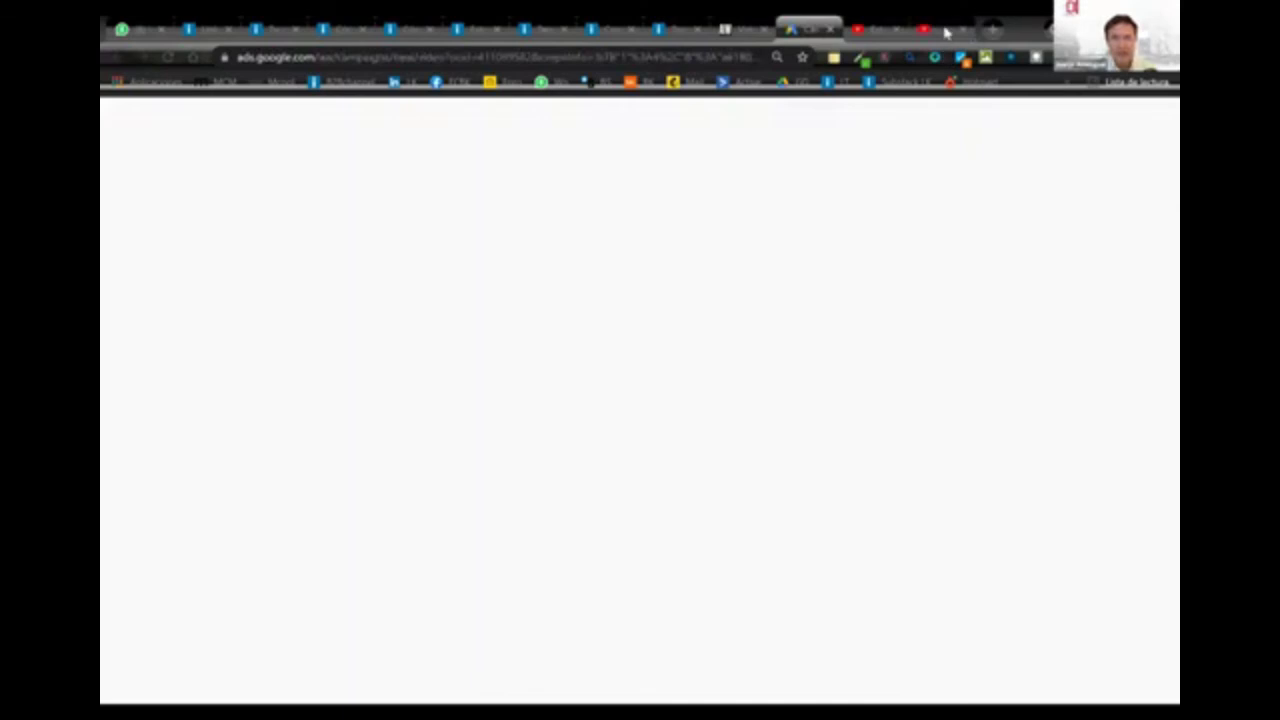
Return to the Google Ads campaign and paste the copied link of Cabecera en Linkedin | Tips de Linkedin as the ad's YouTube video
{"action": "left_click", "coordinate": [958, 33]}
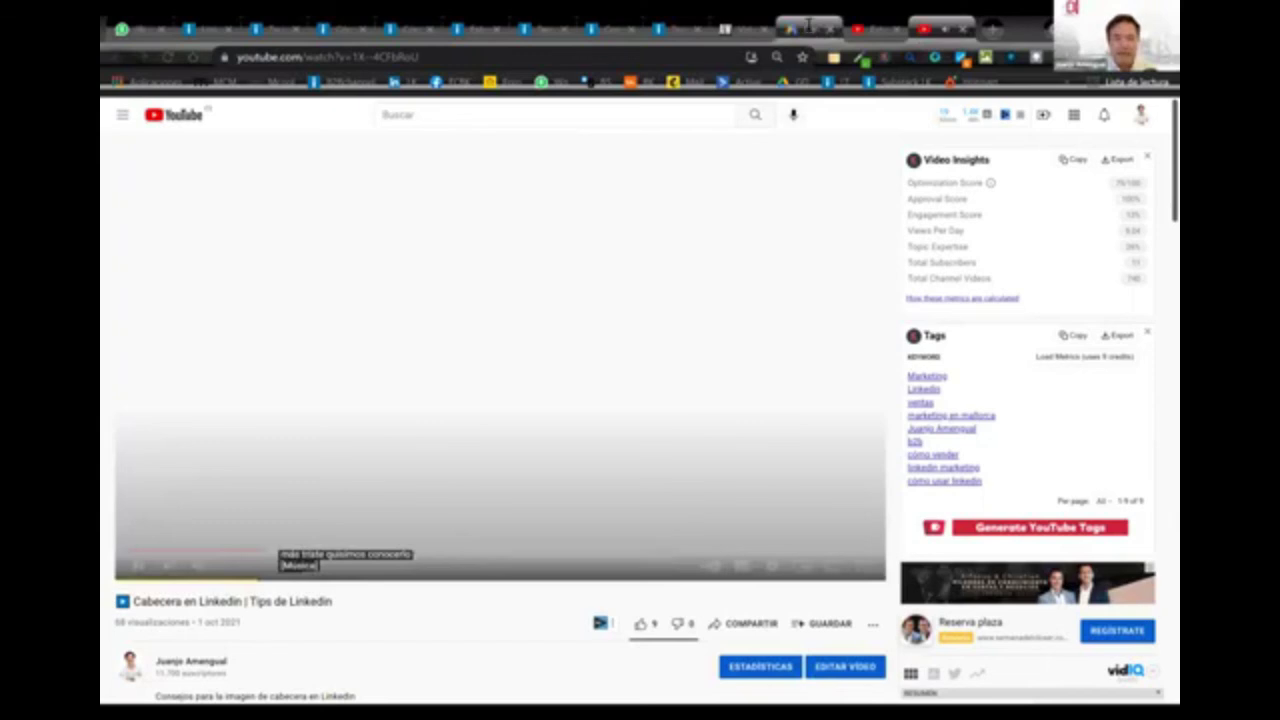
{"action": "left_click", "coordinate": [808, 25]}
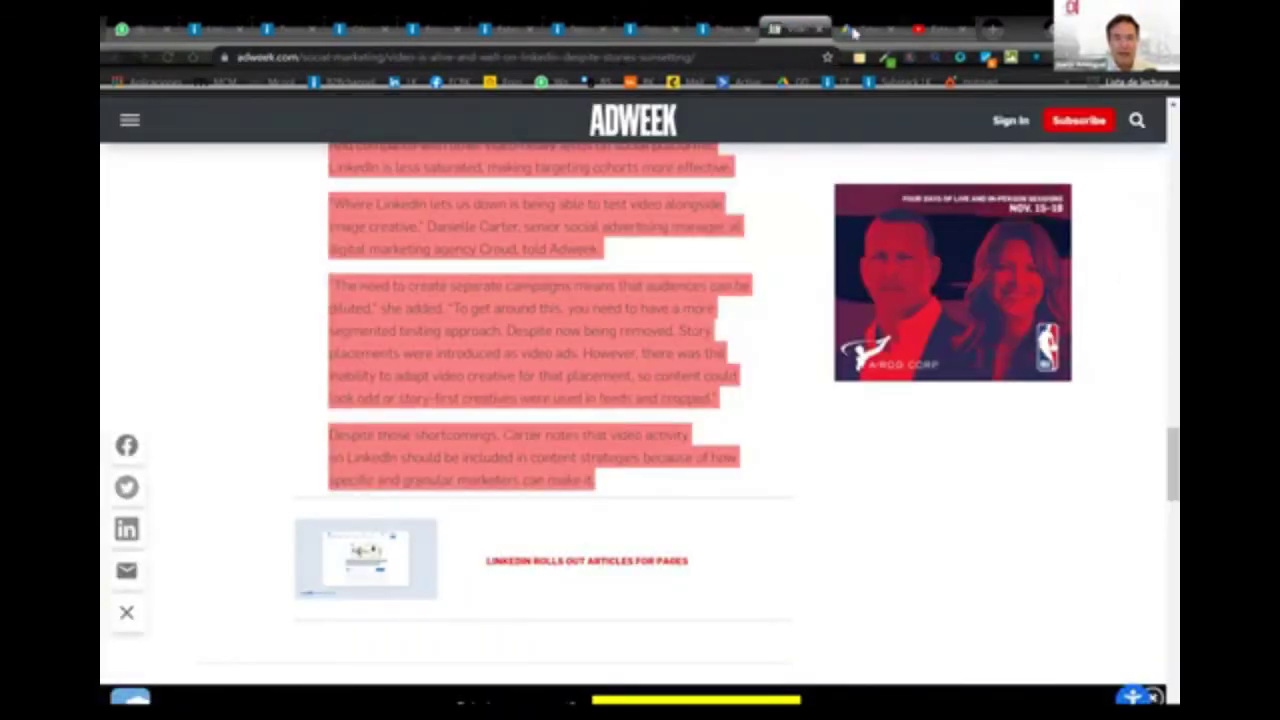
{"action": "key", "text": "ctrl+Tab"}
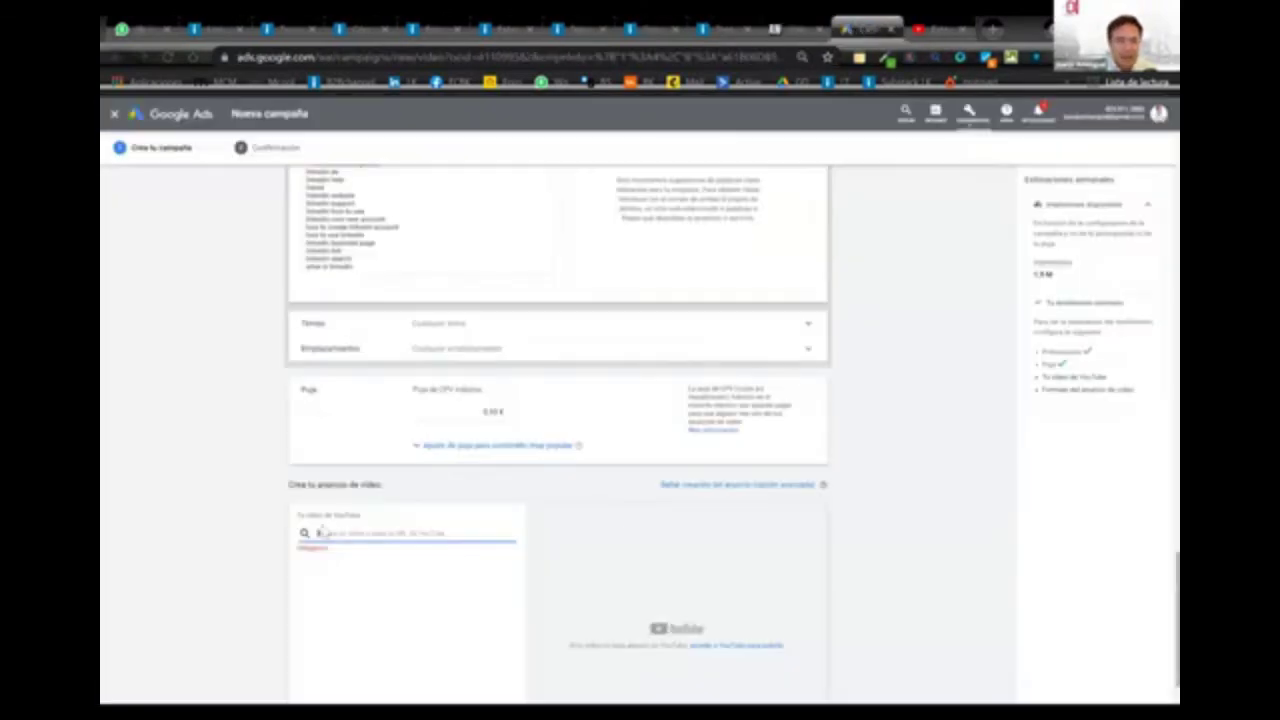
{"action": "key", "text": "shift+F10"}
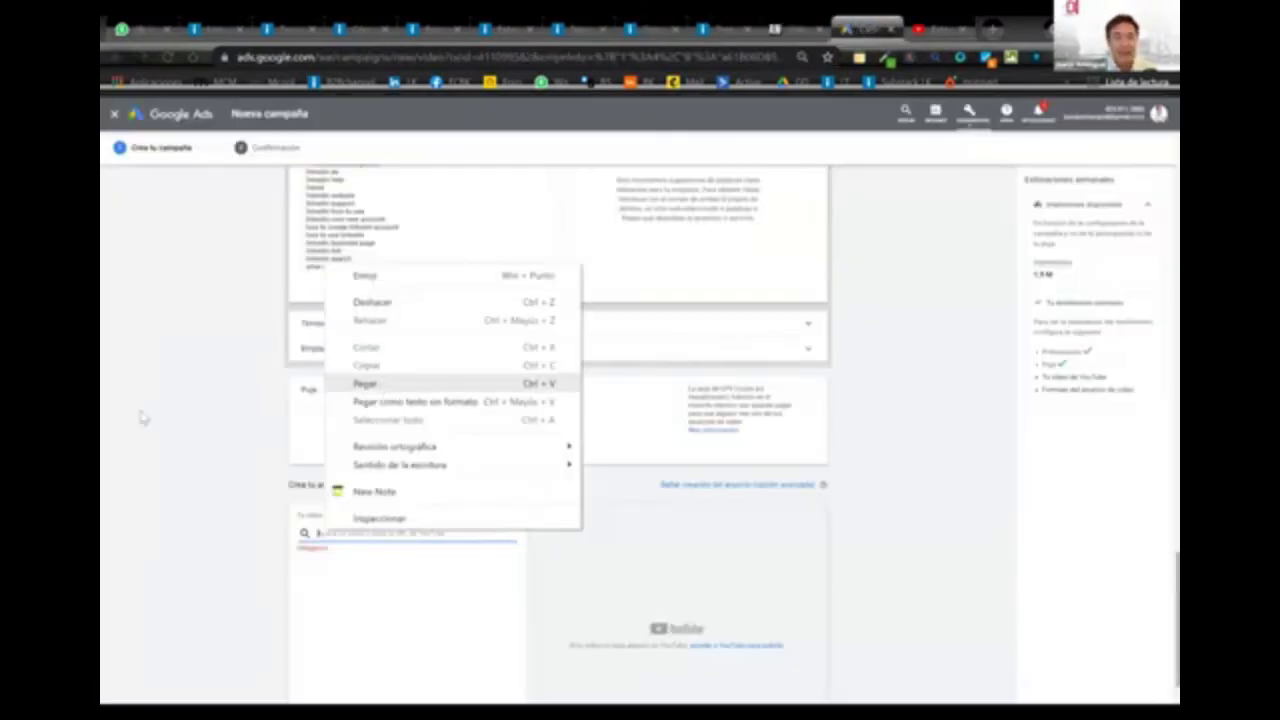
{"action": "key", "text": "Return"}
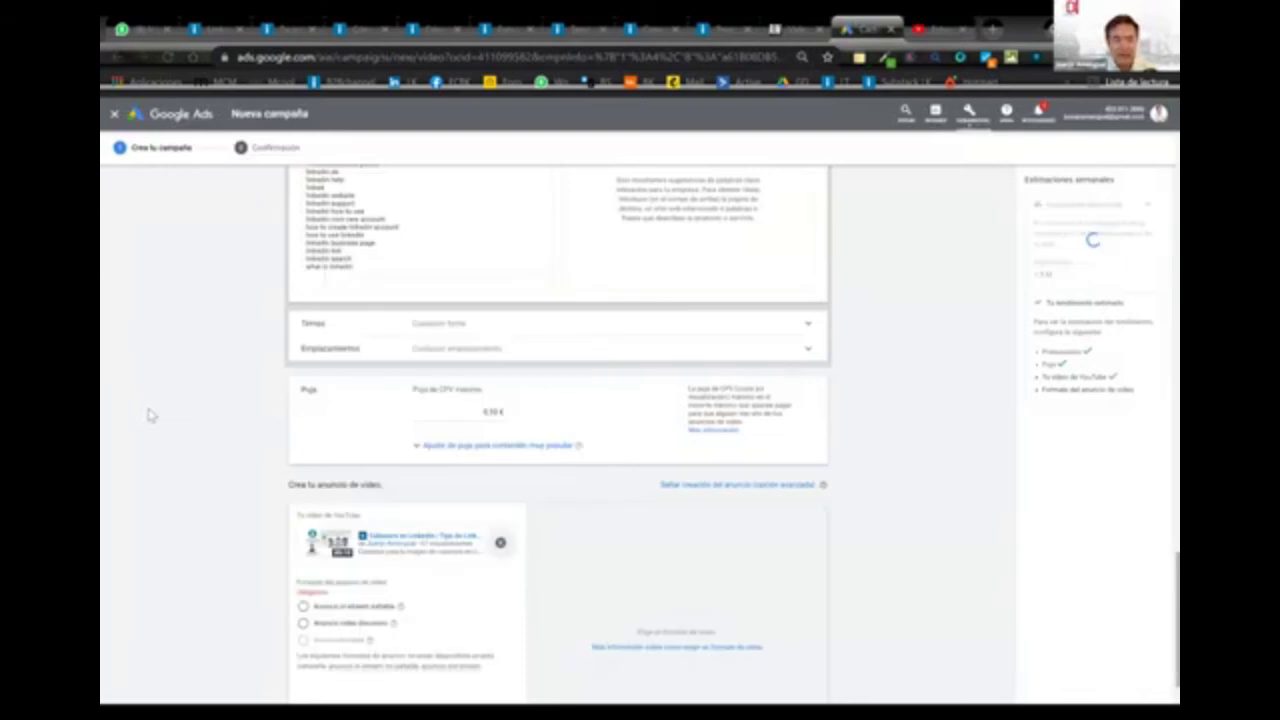
Try the skippable in-stream format, switch to the video discovery format and preview that ad on desktop
{"action": "scroll", "coordinate": [148, 414], "scroll_direction": "down", "scroll_amount": 1}
{"action": "left_click", "coordinate": [303, 502]}
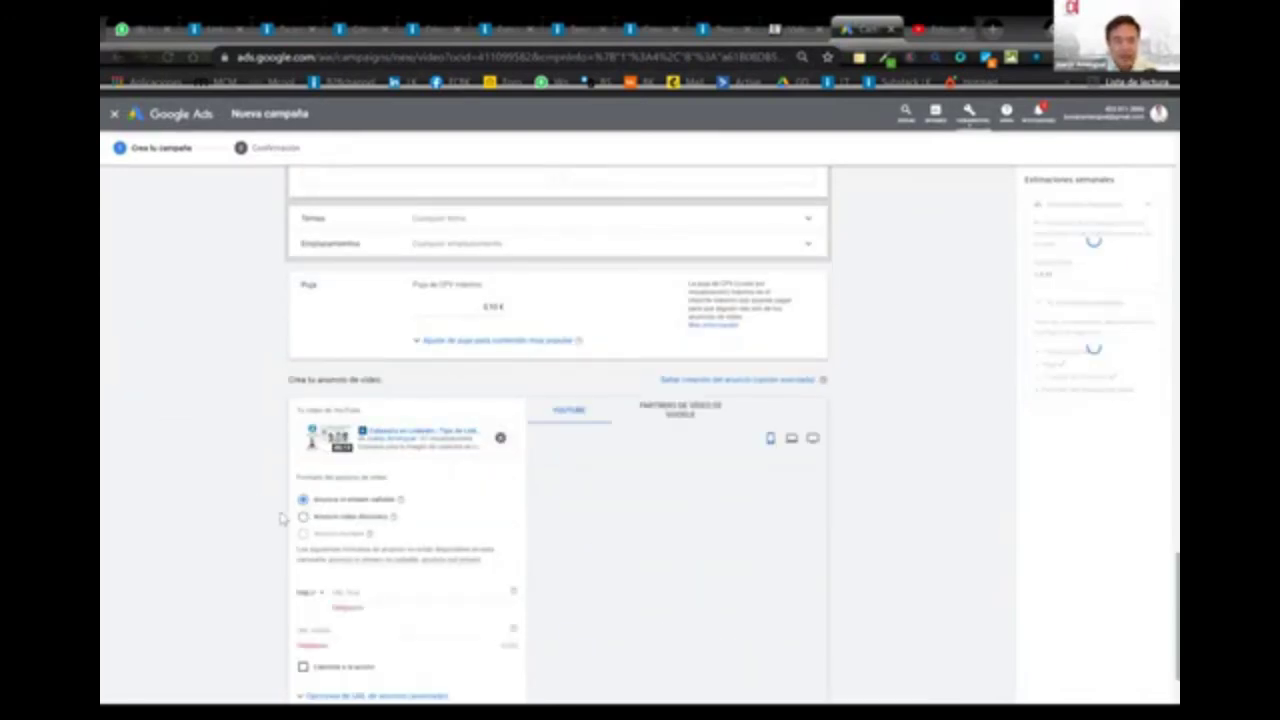
{"action": "left_click", "coordinate": [303, 516]}
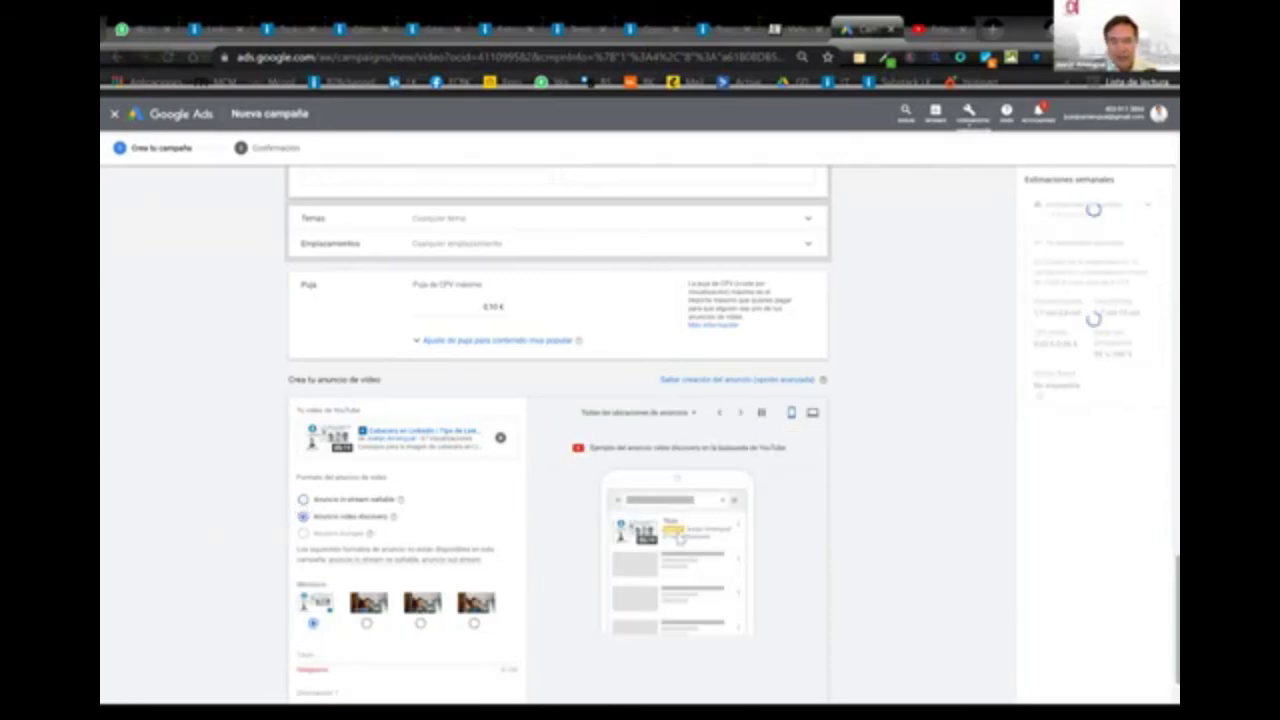
{"action": "scroll", "coordinate": [797, 508], "scroll_direction": "down", "scroll_amount": 2}
{"action": "scroll", "coordinate": [797, 349], "scroll_direction": "down", "scroll_amount": 1}
{"action": "scroll", "coordinate": [800, 349], "scroll_direction": "up", "scroll_amount": 1}
{"action": "left_click", "coordinate": [812, 310]}
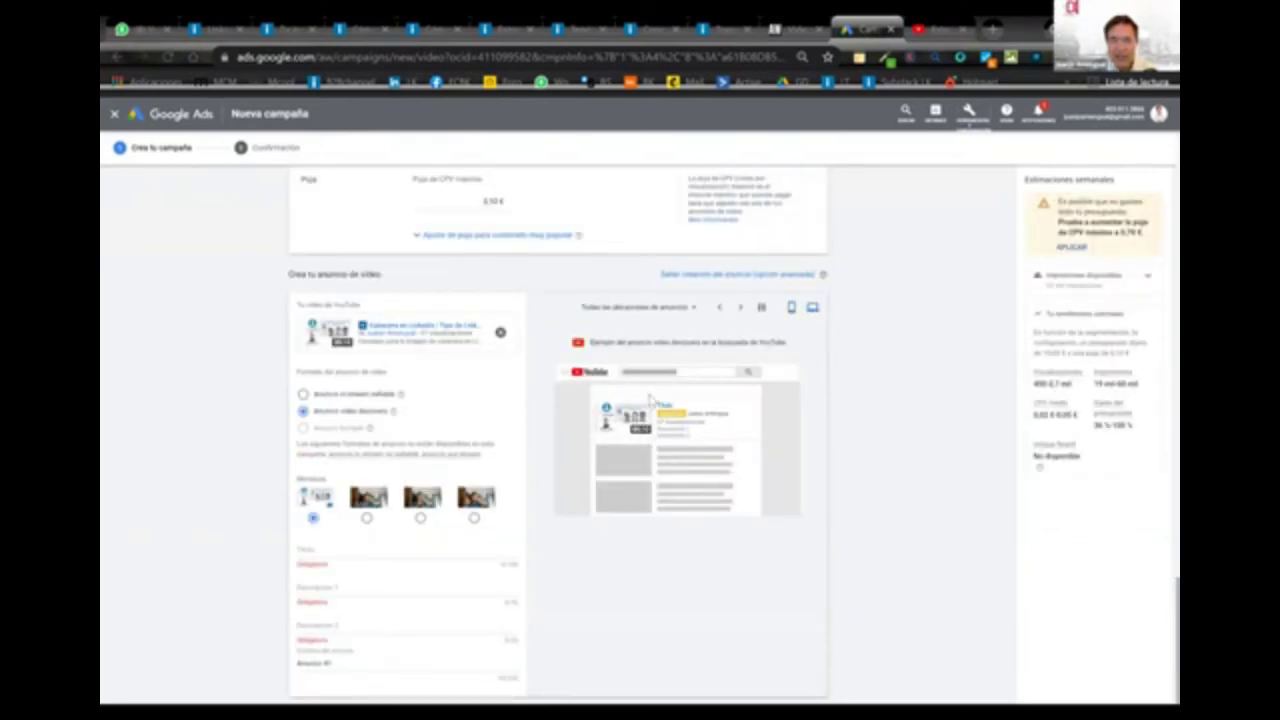
Set the ad format to skippable in-stream and examine its weekly estimates for average CPV, impressions and views
{"action": "left_click", "coordinate": [303, 394]}
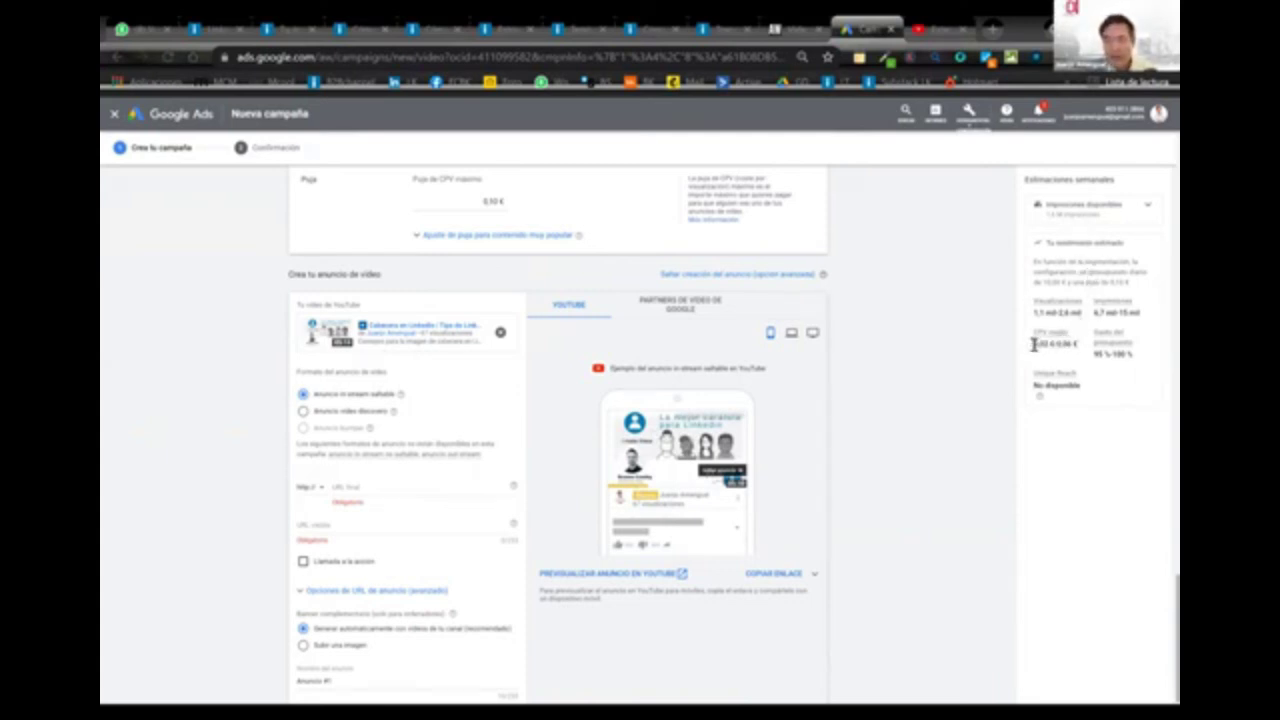
{"action": "left_click_drag", "start_coordinate": [1033, 344], "coordinate": [1078, 346]}
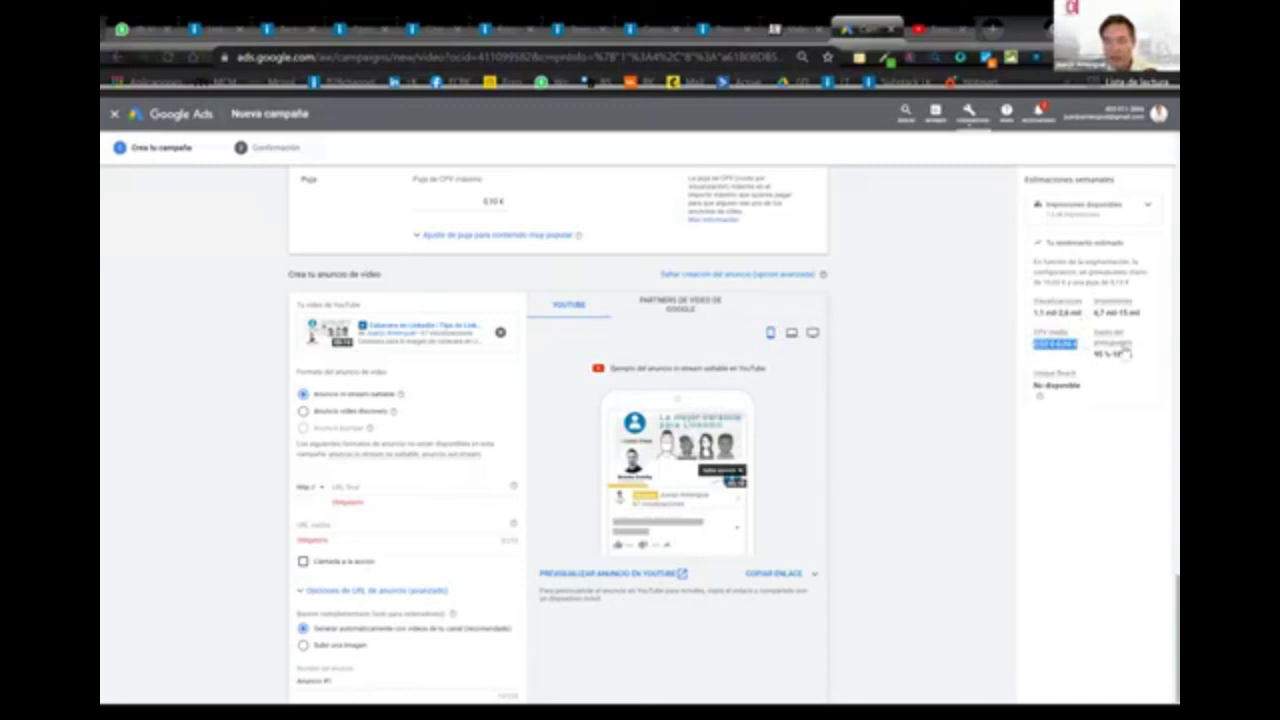
{"action": "left_click_drag", "start_coordinate": [1093, 316], "coordinate": [1140, 308]}
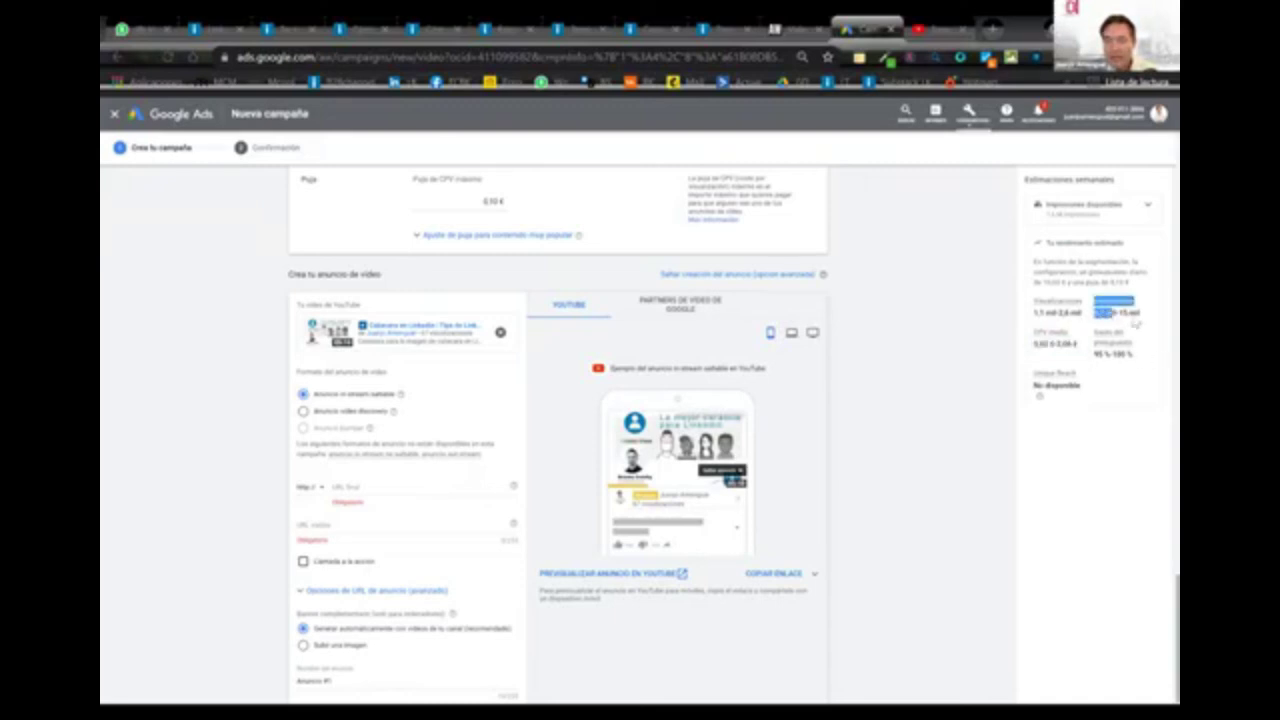
{"action": "left_click_drag", "start_coordinate": [1034, 312], "coordinate": [1083, 323]}
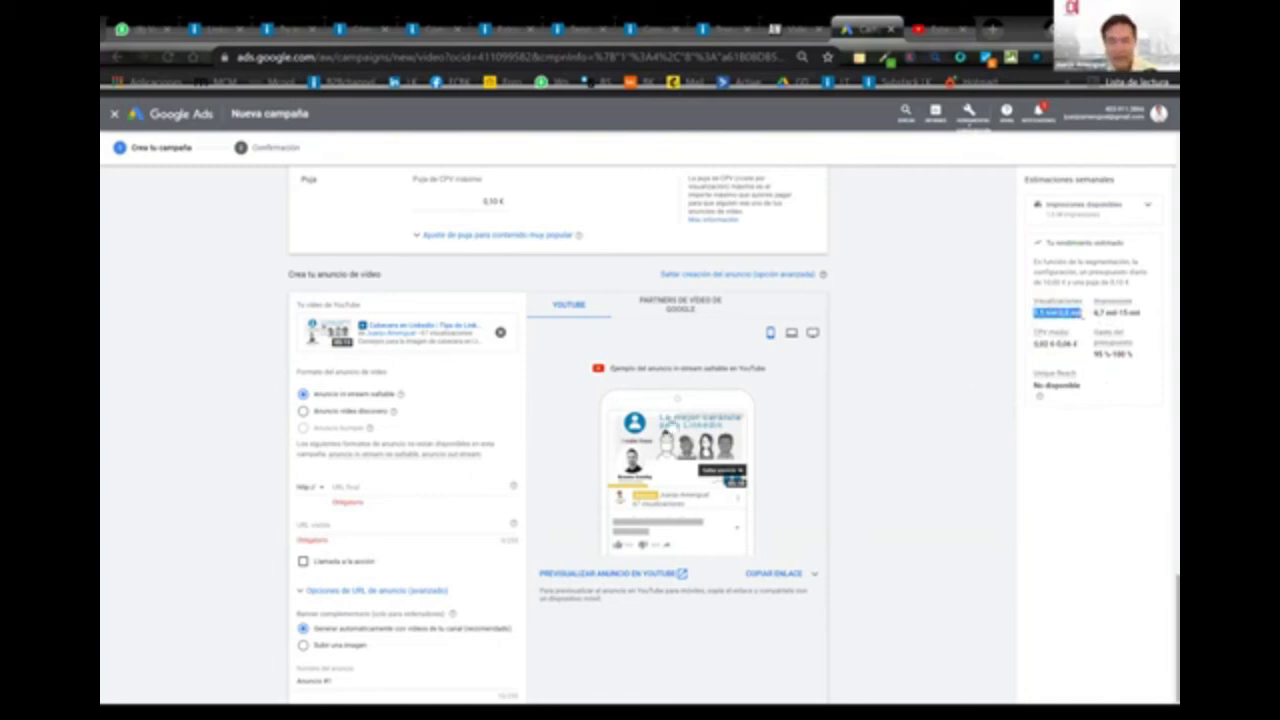
Start the ad's final URL with www, and leave the new campaign without saving it
{"action": "scroll", "coordinate": [400, 470], "scroll_direction": "down", "scroll_amount": 1}
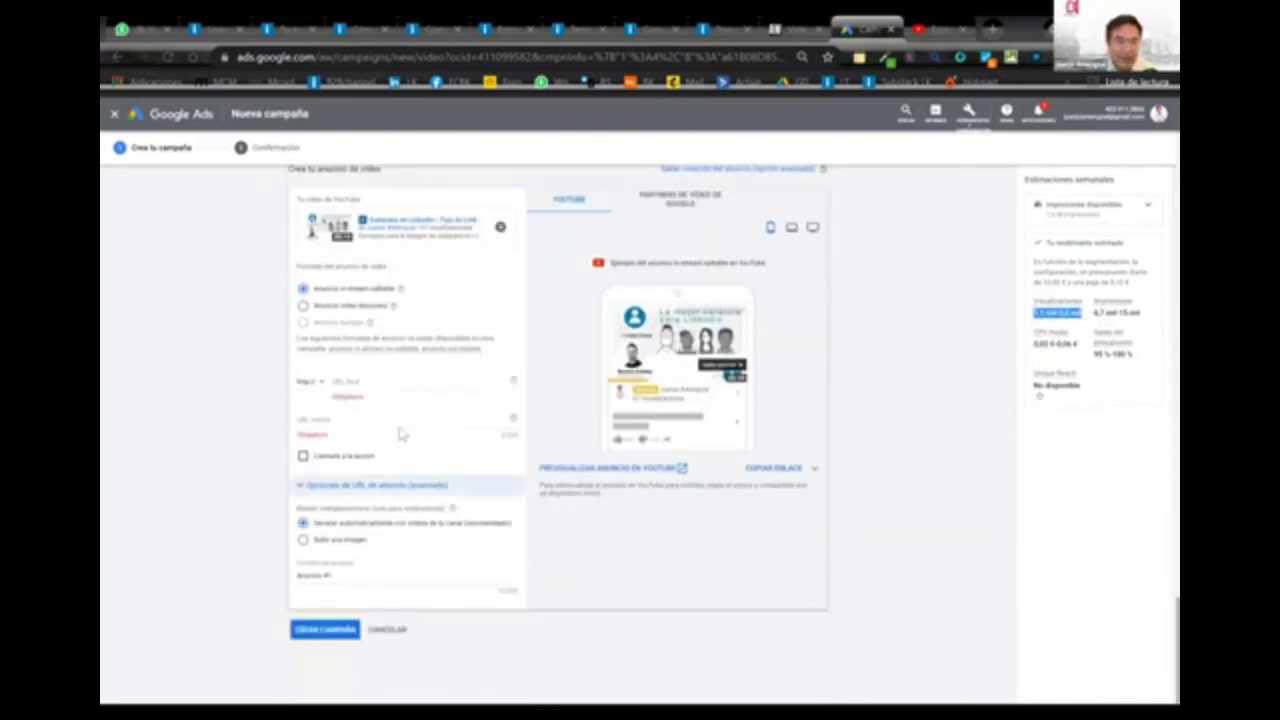
{"action": "left_click", "coordinate": [409, 383]}
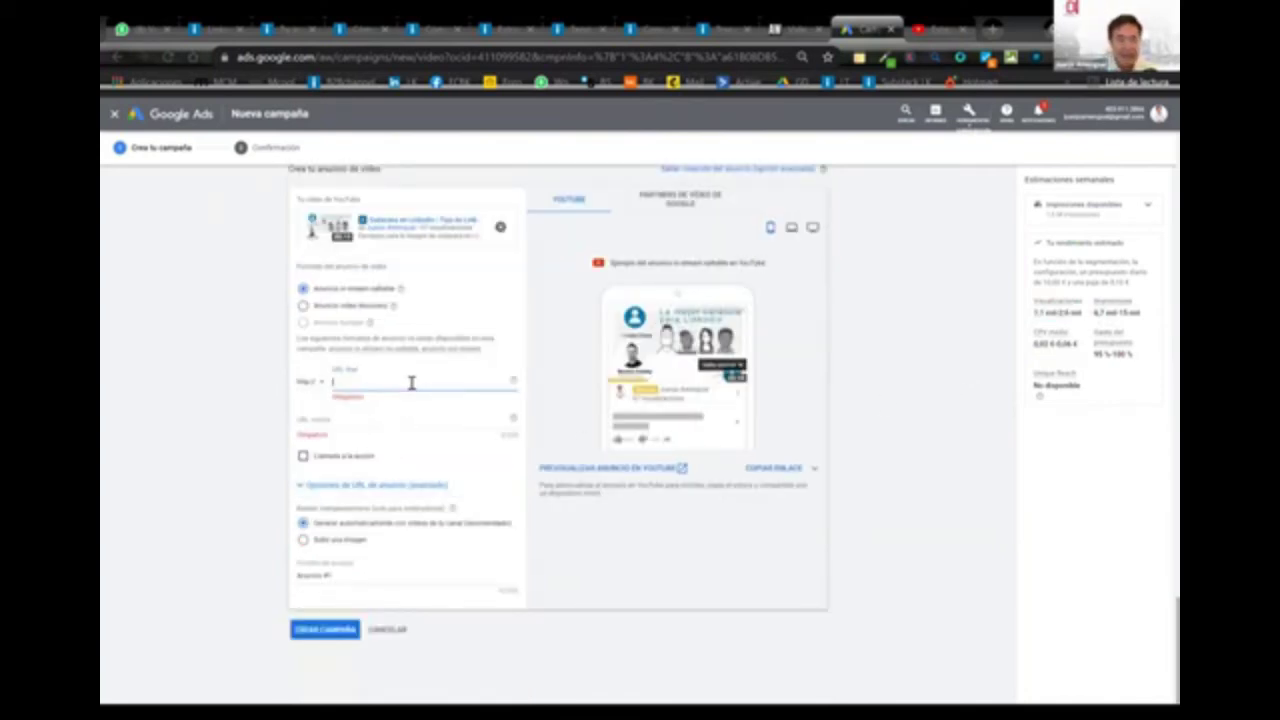
{"action": "type", "text": "www"}
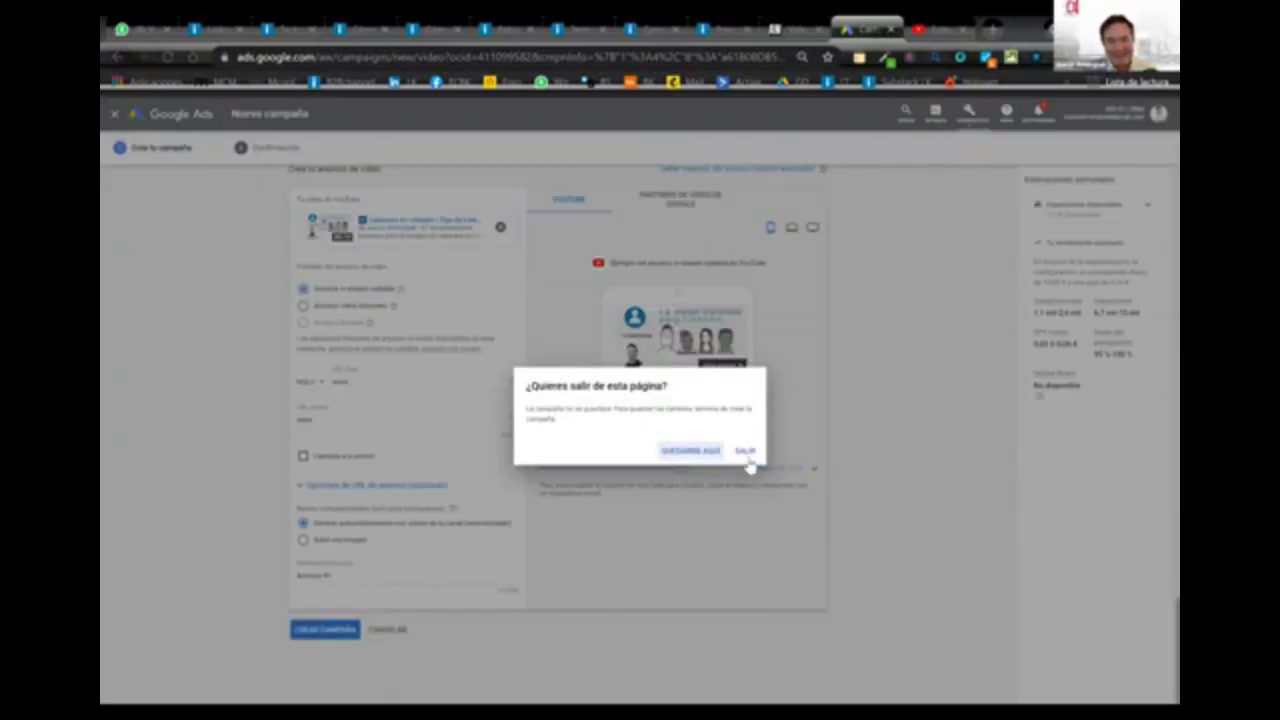
{"action": "left_click", "coordinate": [749, 462]}
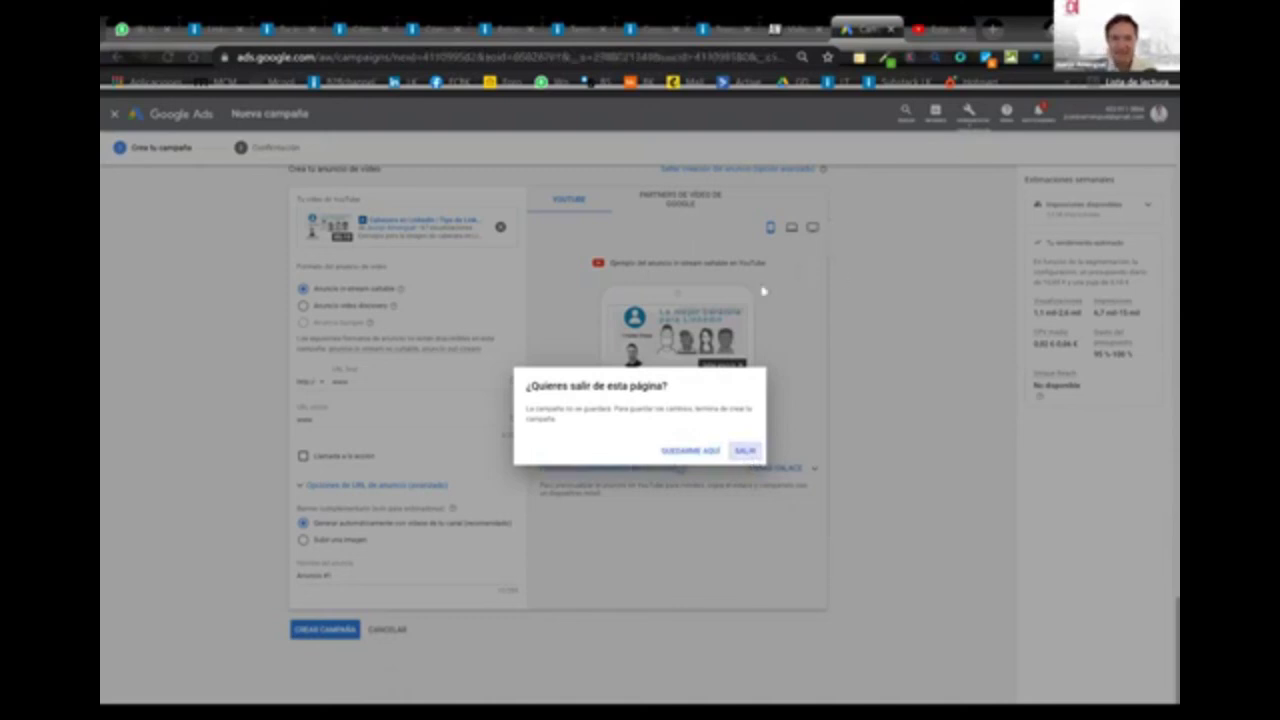
{"action": "left_click", "coordinate": [750, 452]}
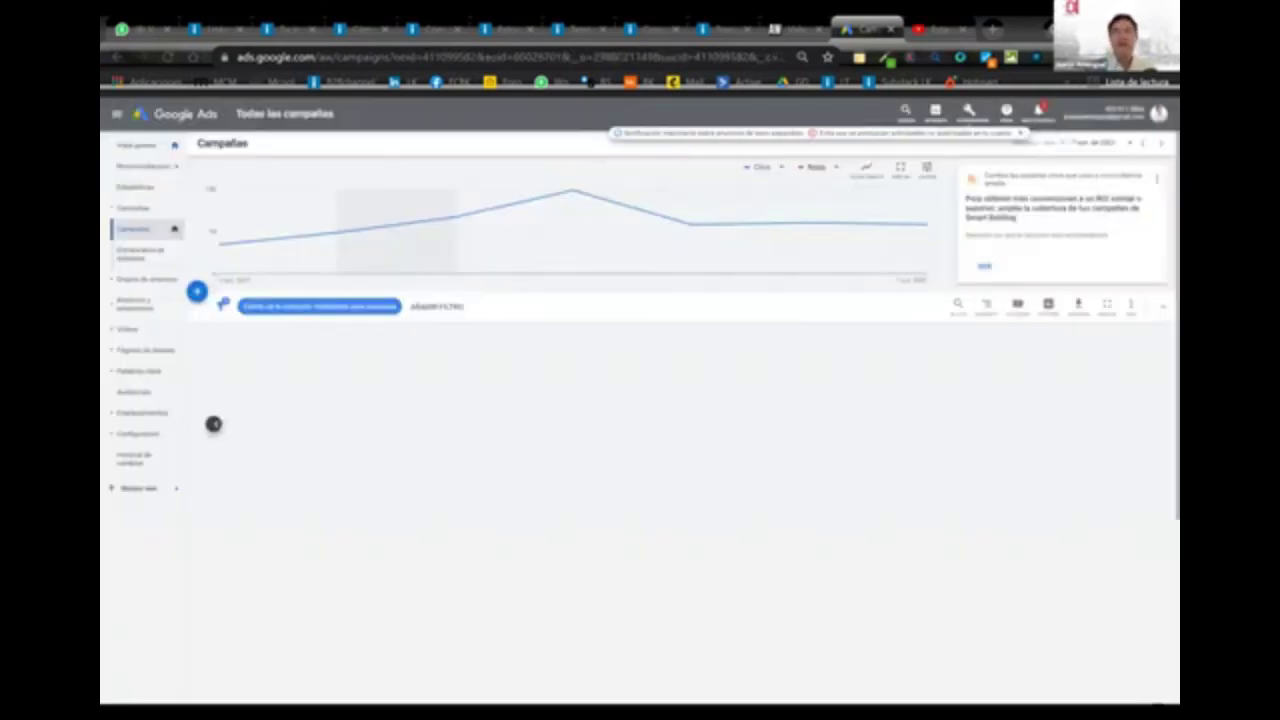